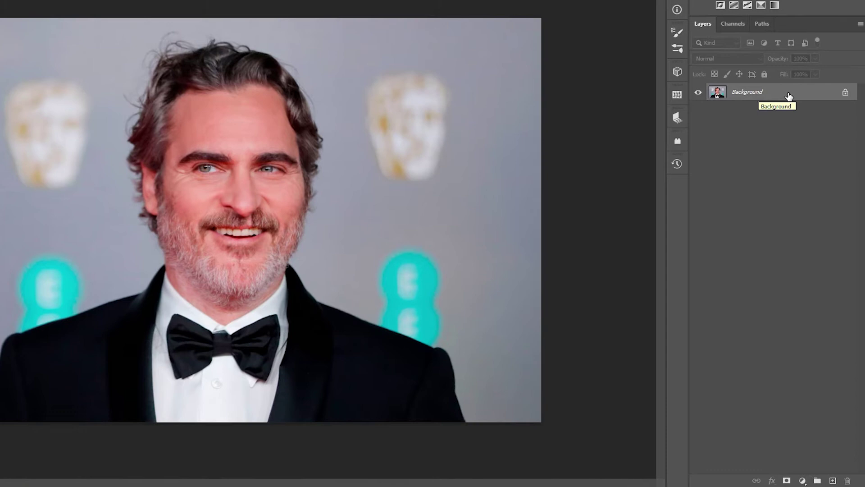
Unlock the Background layer and turn it back into a background with Background from Layer.
{"action": "left_click", "coordinate": [846, 93]}
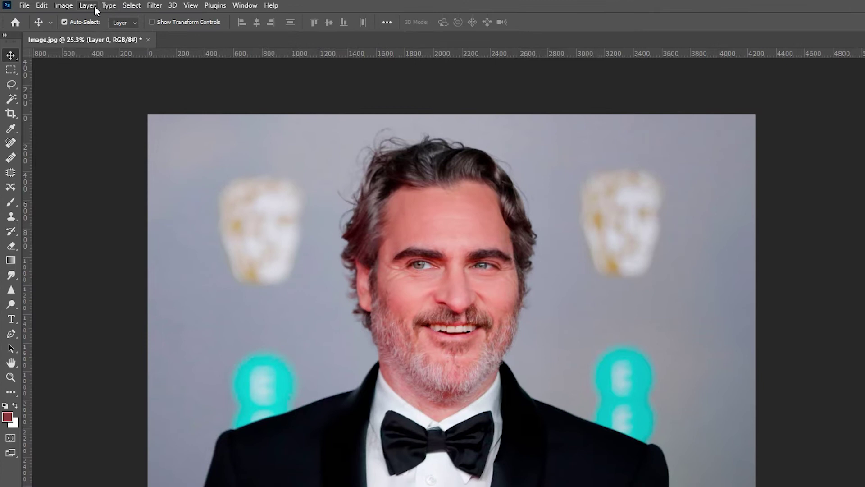
{"action": "left_click", "coordinate": [94, 6]}
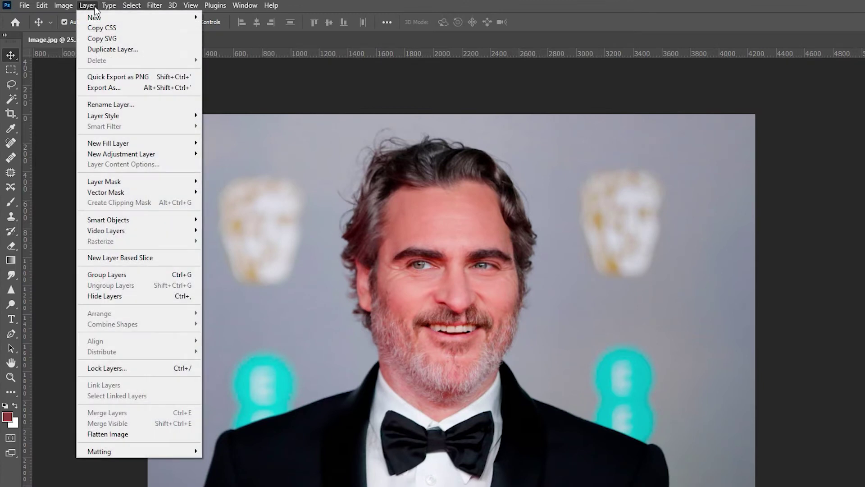
{"action": "mouse_move", "coordinate": [96, 17]}
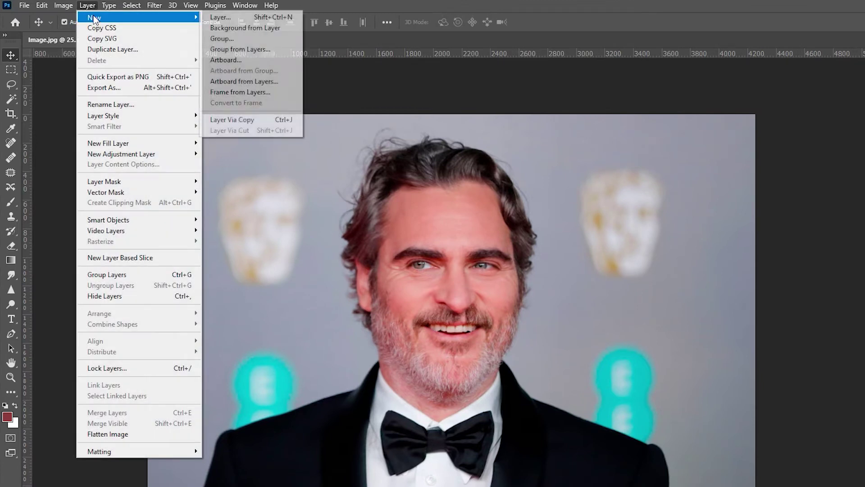
{"action": "left_click", "coordinate": [241, 28]}
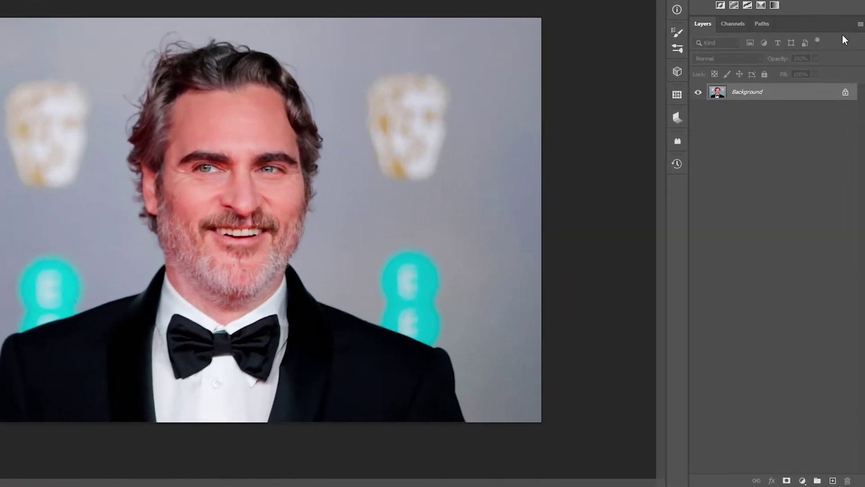
Check the layer display options, keeping Add "copy" to Copied Layers and Groups enabled, and accept them.
{"action": "left_click", "coordinate": [860, 25]}
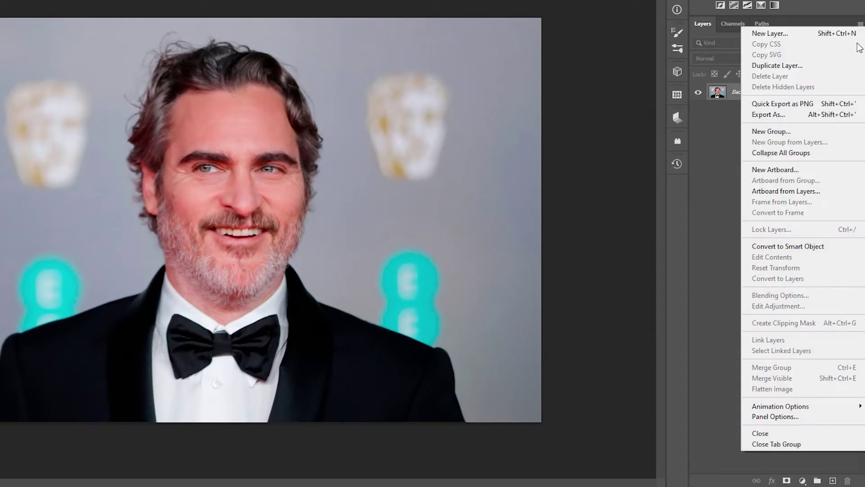
{"action": "left_click", "coordinate": [820, 419]}
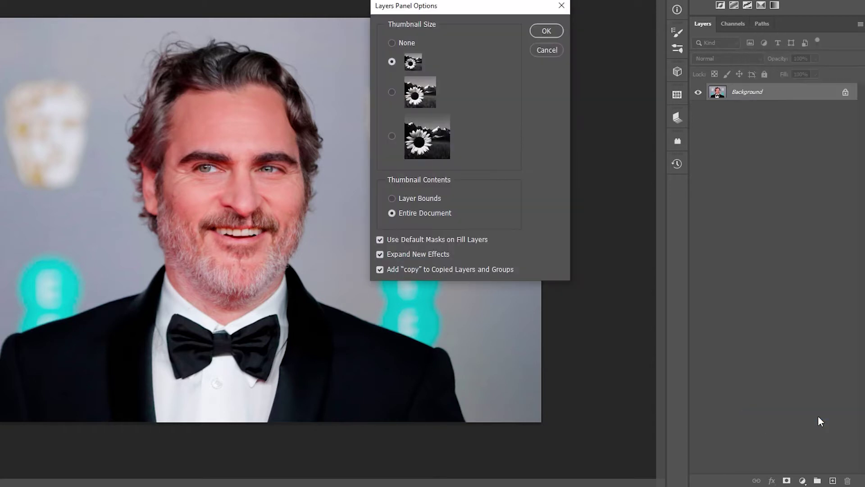
{"action": "left_click", "coordinate": [437, 271]}
{"action": "left_click", "coordinate": [436, 271]}
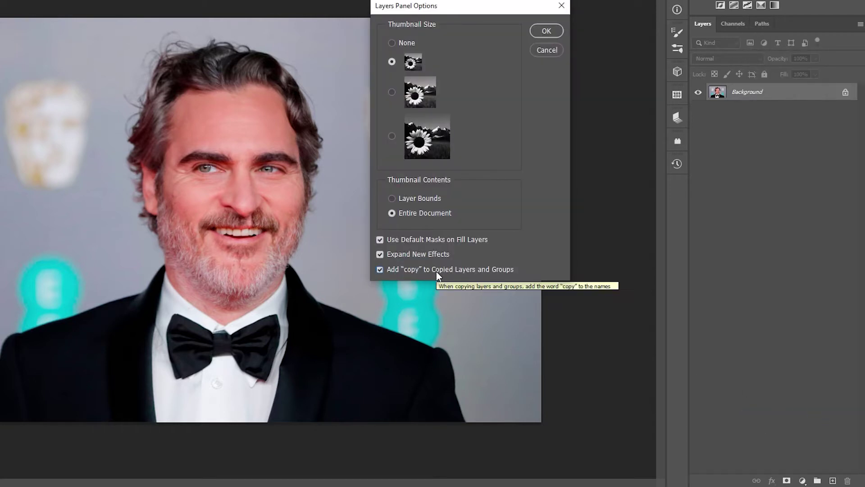
{"action": "left_click", "coordinate": [537, 32]}
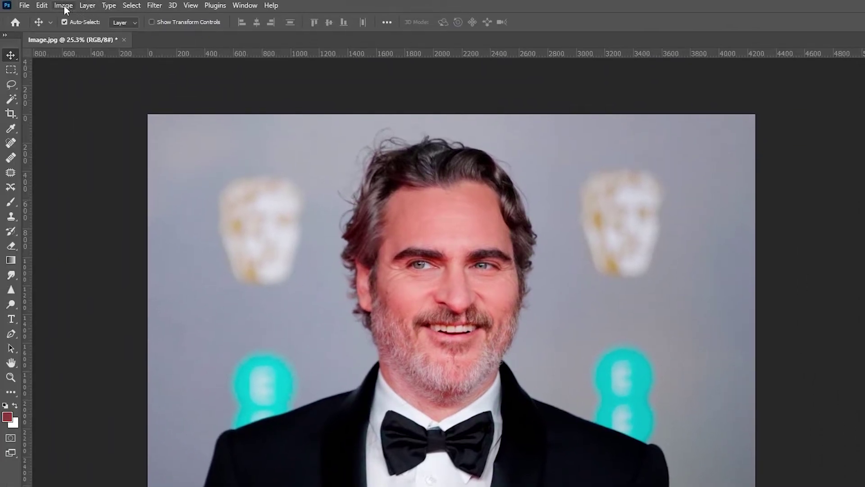
Check the image's color mode and bit depth, and review its pixel dimensions and resolution.
{"action": "left_click", "coordinate": [64, 5]}
{"action": "mouse_move", "coordinate": [99, 18]}
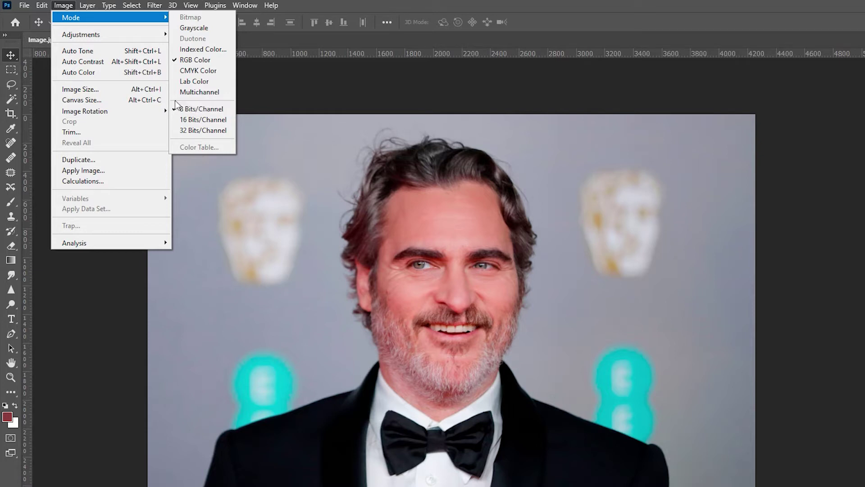
{"action": "left_click", "coordinate": [142, 90]}
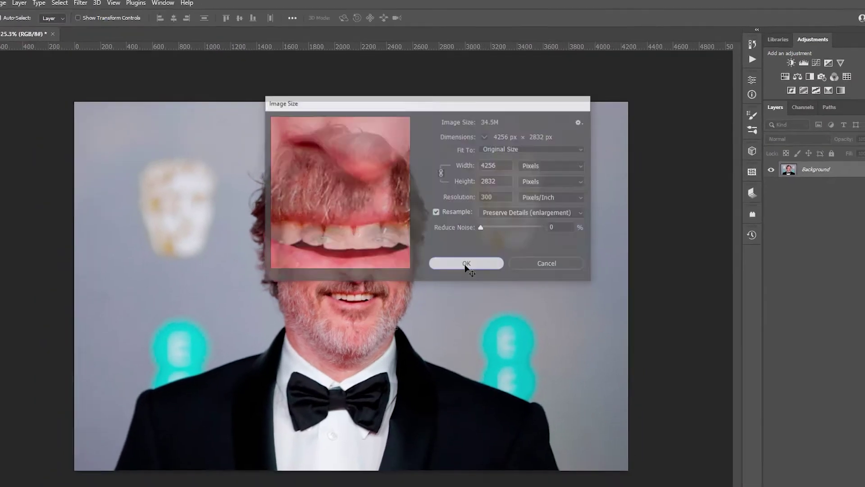
{"action": "left_click", "coordinate": [470, 292]}
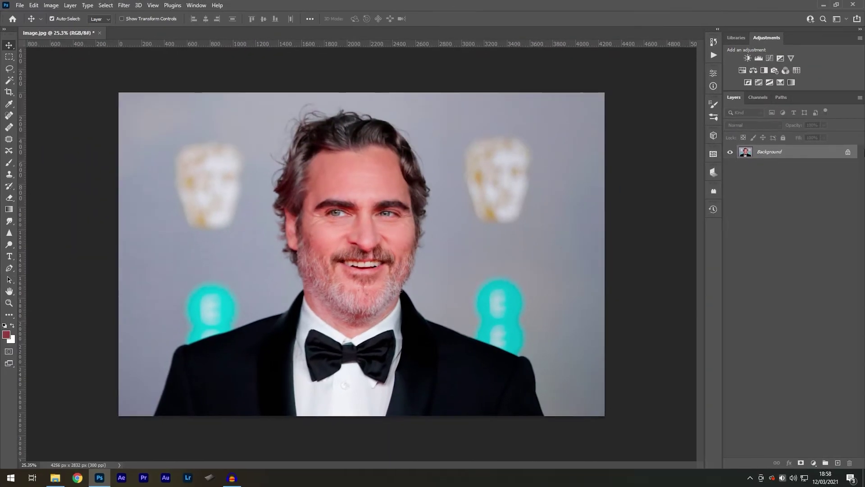
Switch to File Explorer and review the Clown brush, pattern and action files in the Action folder.
{"action": "left_click_drag", "start_coordinate": [864, 45], "coordinate": [442, 74]}
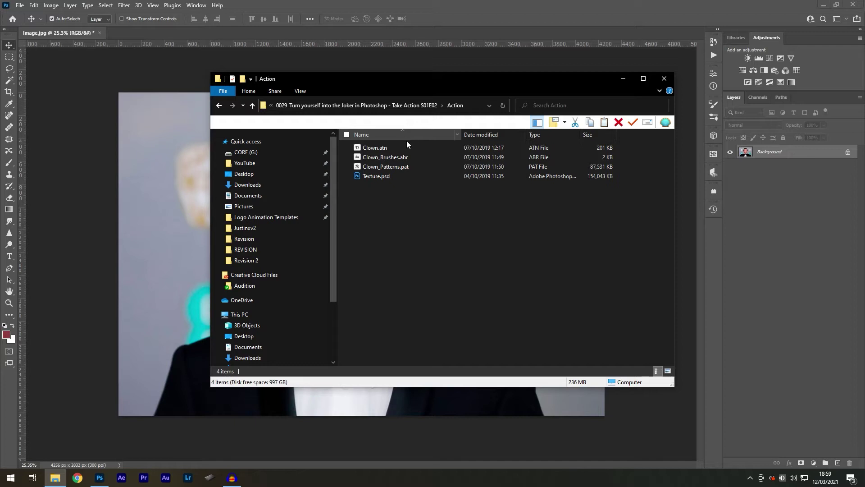
{"action": "left_click", "coordinate": [399, 155]}
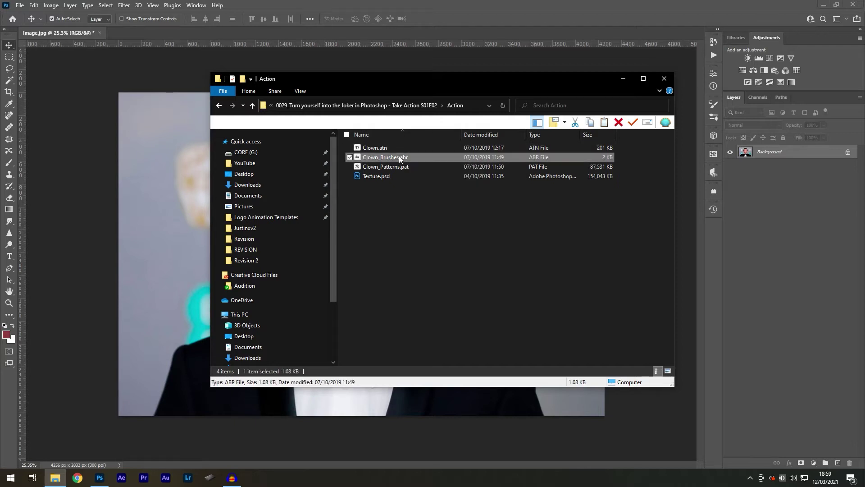
{"action": "left_click", "coordinate": [399, 166]}
{"action": "left_click", "coordinate": [388, 149]}
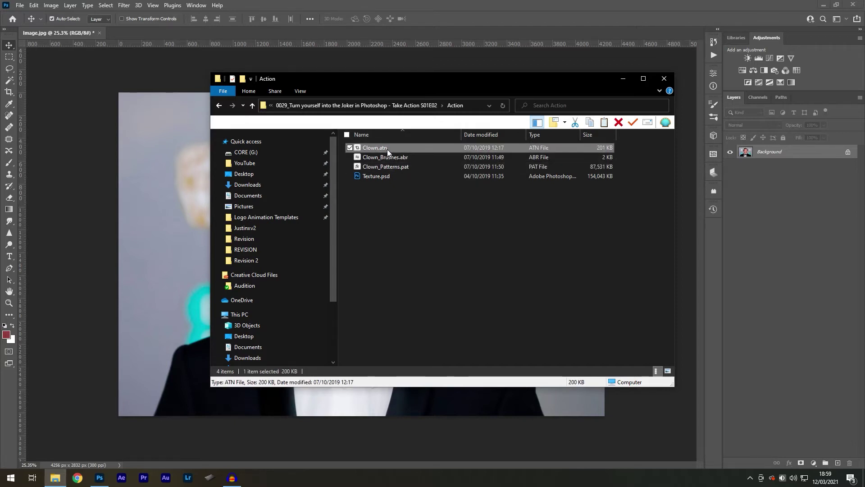
{"action": "left_click", "coordinate": [415, 4]}
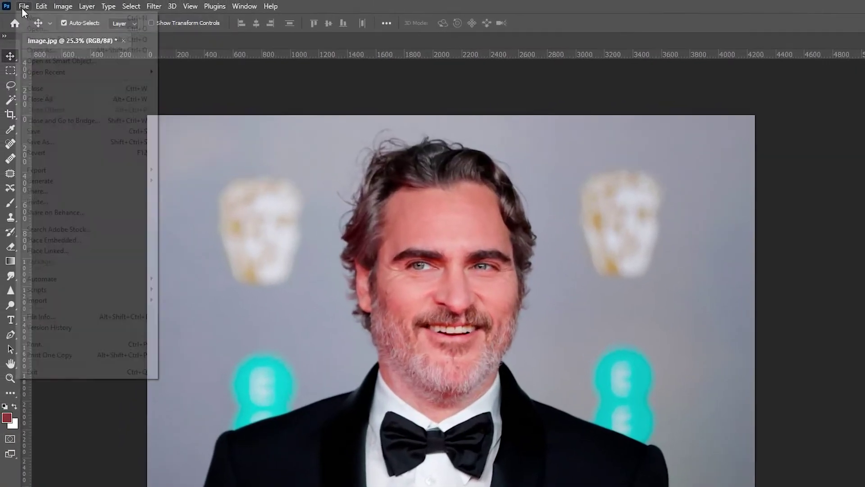
Load the Clown_Brushes.abr brush file and the Clown_Patterns.pat pattern file from the Action folder.
{"action": "left_click", "coordinate": [18, 6]}
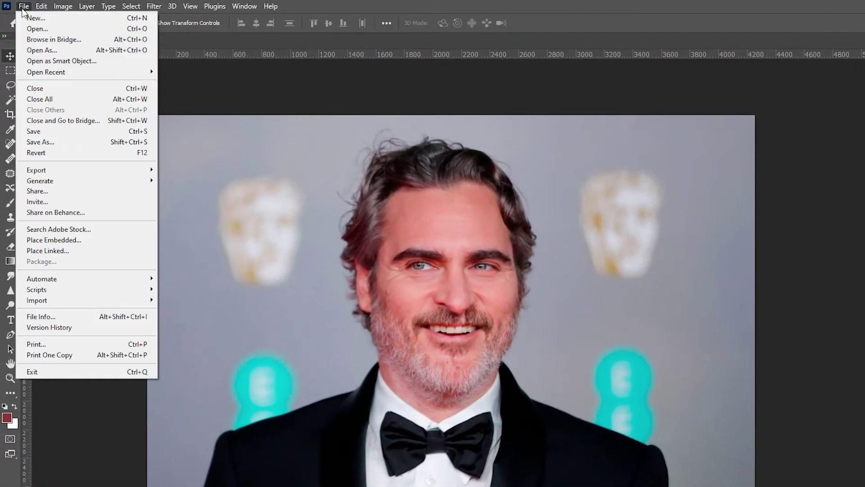
{"action": "left_click", "coordinate": [35, 30]}
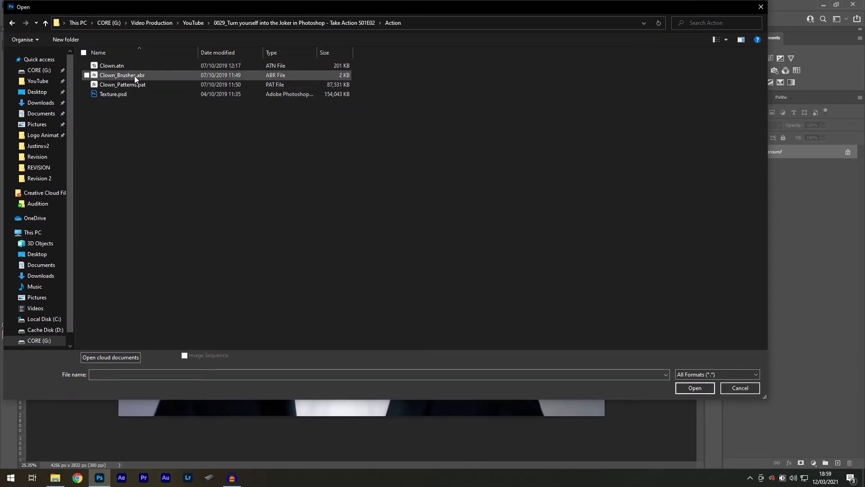
{"action": "double_click", "coordinate": [134, 76]}
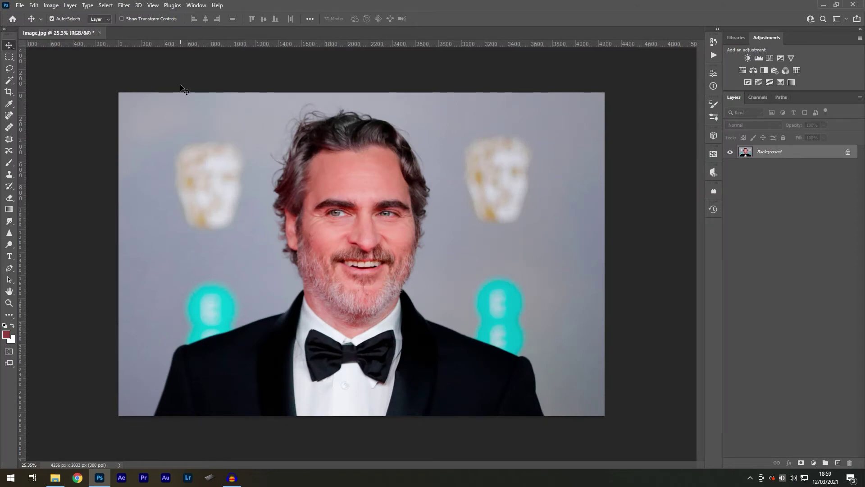
{"action": "left_click", "coordinate": [20, 5]}
{"action": "left_click", "coordinate": [38, 25]}
{"action": "left_click", "coordinate": [138, 84]}
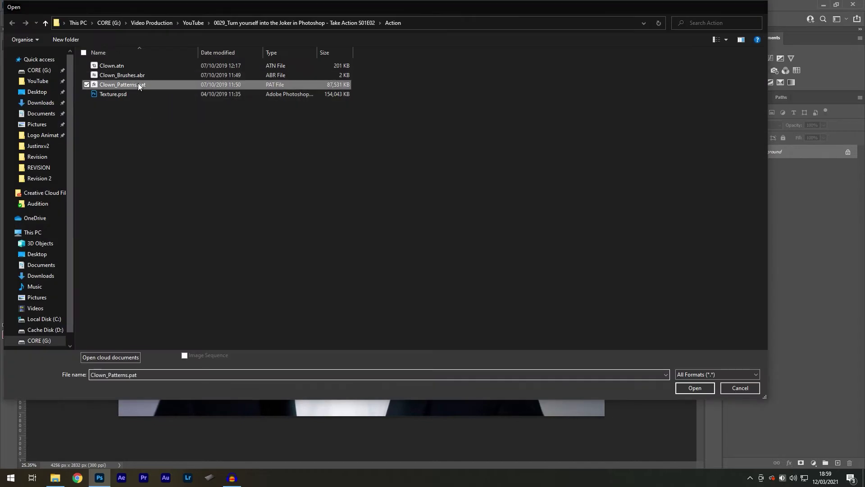
{"action": "double_click", "coordinate": [138, 85]}
Load the Clown.atn action file and select the Clown action inside the Clown action set.
{"action": "left_click", "coordinate": [20, 5]}
{"action": "left_click", "coordinate": [38, 24]}
{"action": "double_click", "coordinate": [116, 66]}
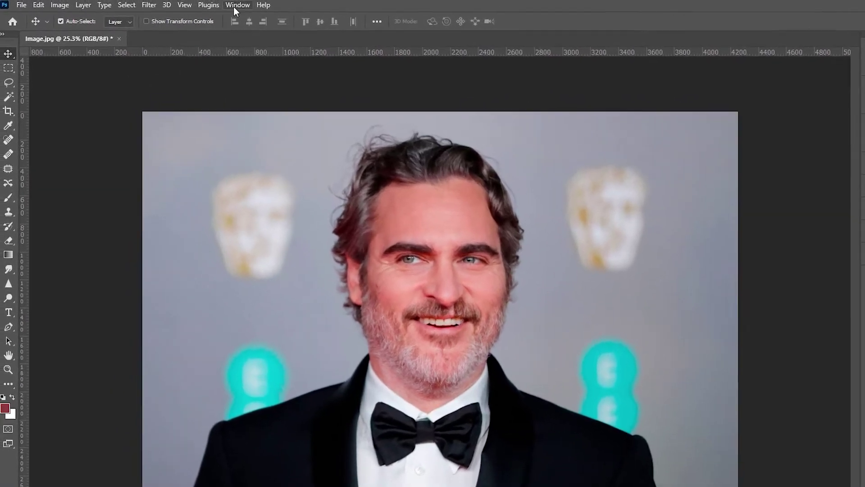
{"action": "left_click", "coordinate": [196, 5]}
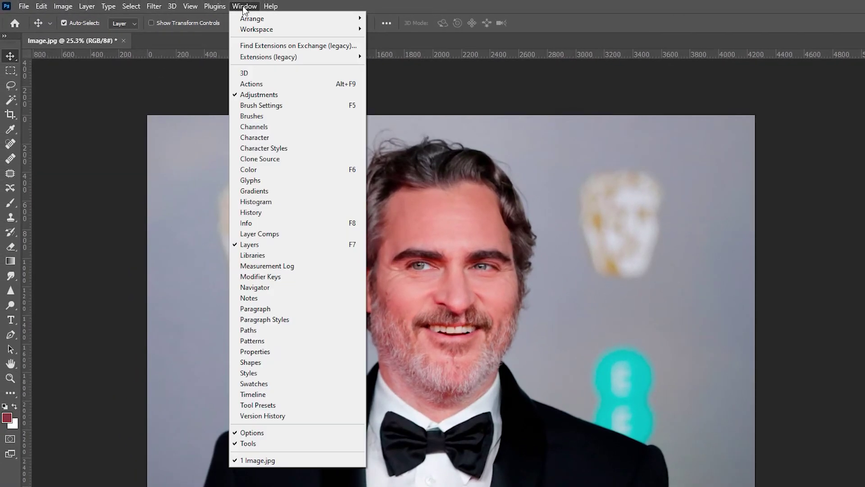
{"action": "left_click", "coordinate": [256, 86]}
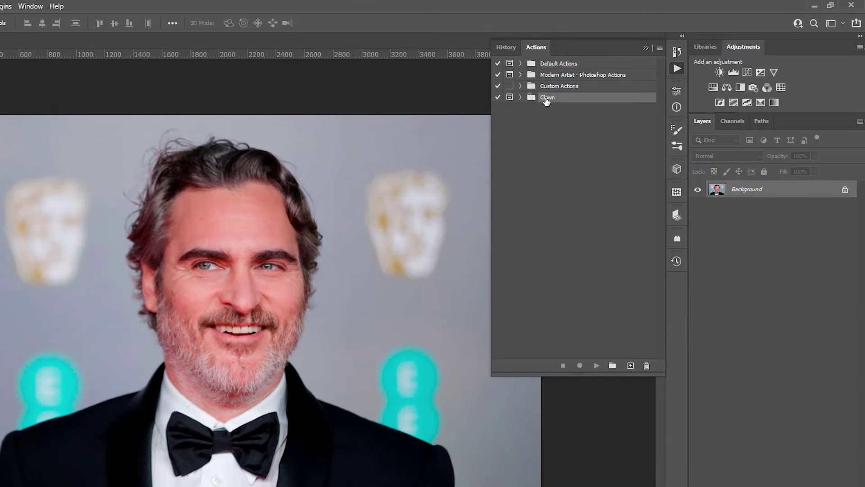
{"action": "left_click", "coordinate": [521, 97]}
{"action": "left_click", "coordinate": [548, 111]}
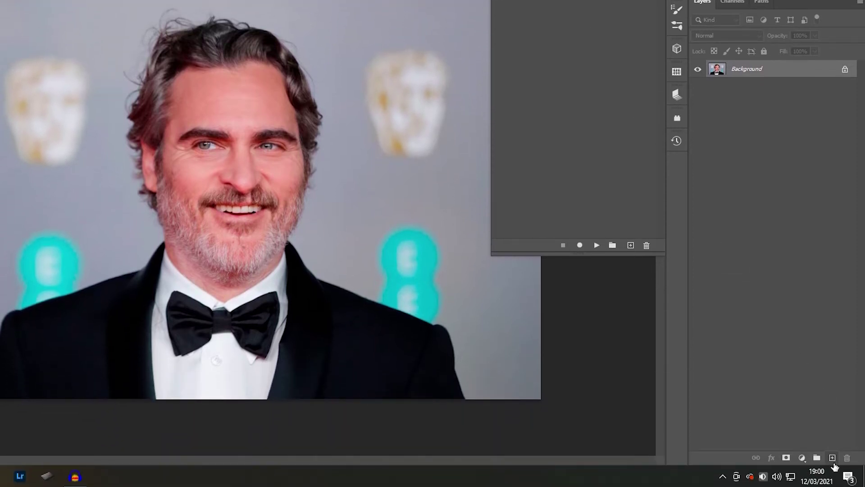
Create a new empty layer above the Background layer and name it "brush".
{"action": "left_click", "coordinate": [832, 459]}
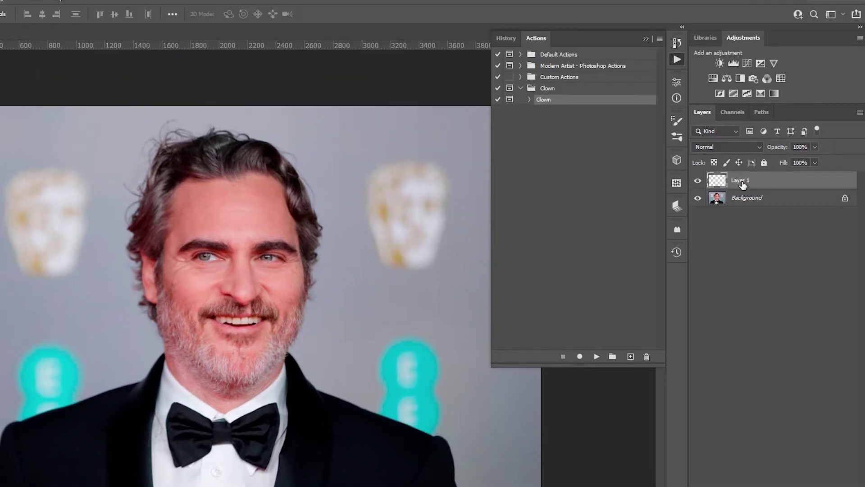
{"action": "double_click", "coordinate": [742, 69]}
{"action": "type", "text": "b"}
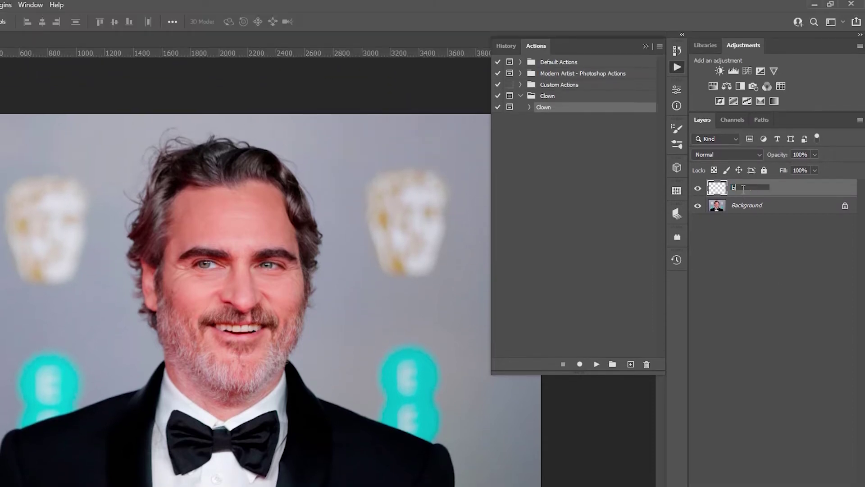
{"action": "type", "text": "rush"}
{"action": "key", "text": "Return"}
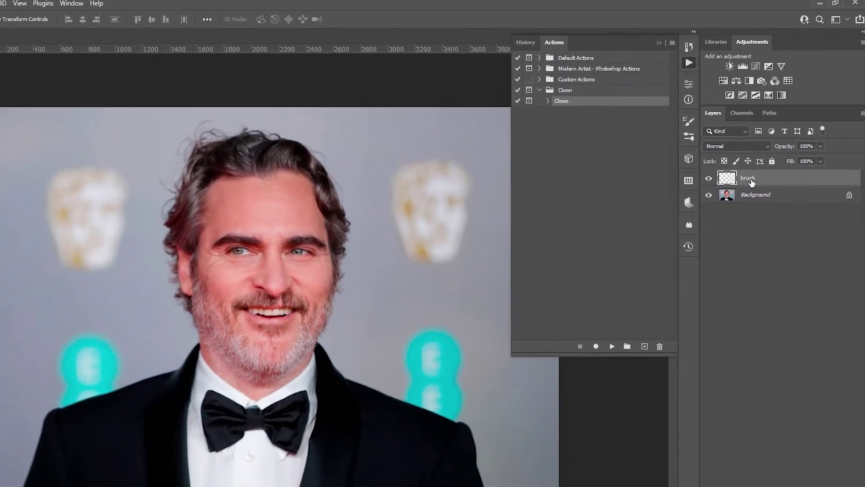
Activate the Brush tool and set the foreground color to ee3535.
{"action": "key", "text": "b"}
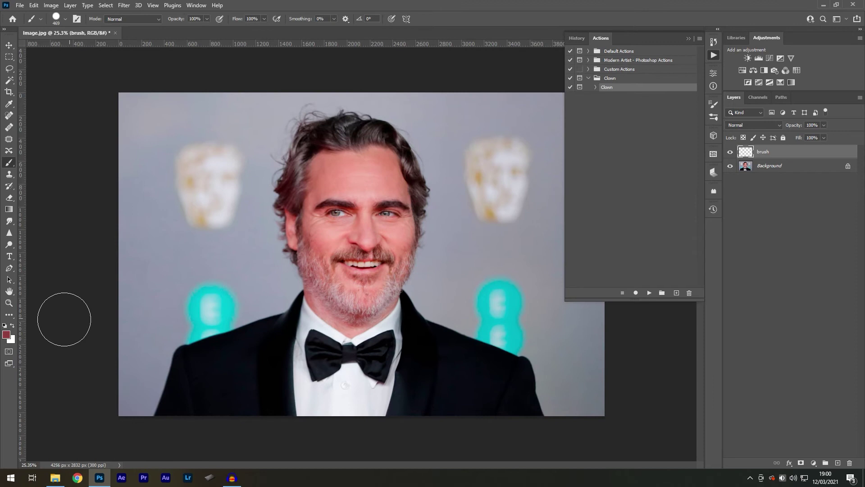
{"action": "left_click", "coordinate": [6, 334]}
{"action": "type", "text": "ee3535"}
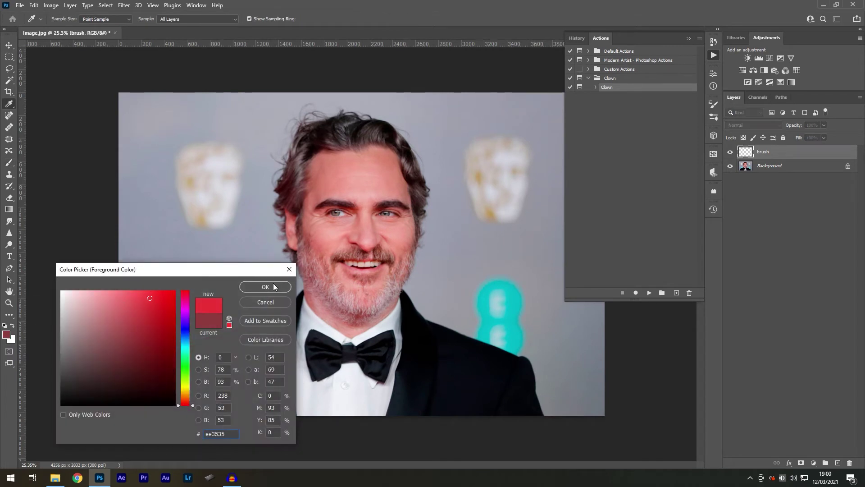
{"action": "left_click", "coordinate": [265, 286]}
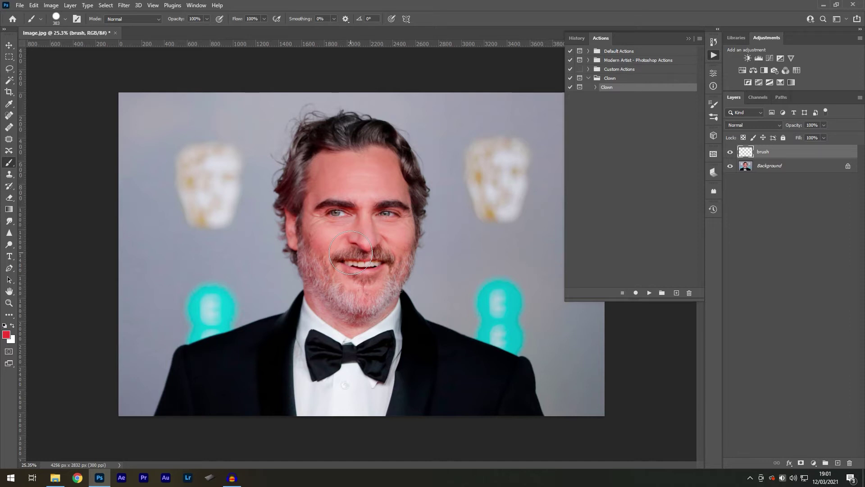
Select the man on the Background layer with Select Subject and refine the selection around his hair using Quick Selection.
{"action": "left_click", "coordinate": [769, 167]}
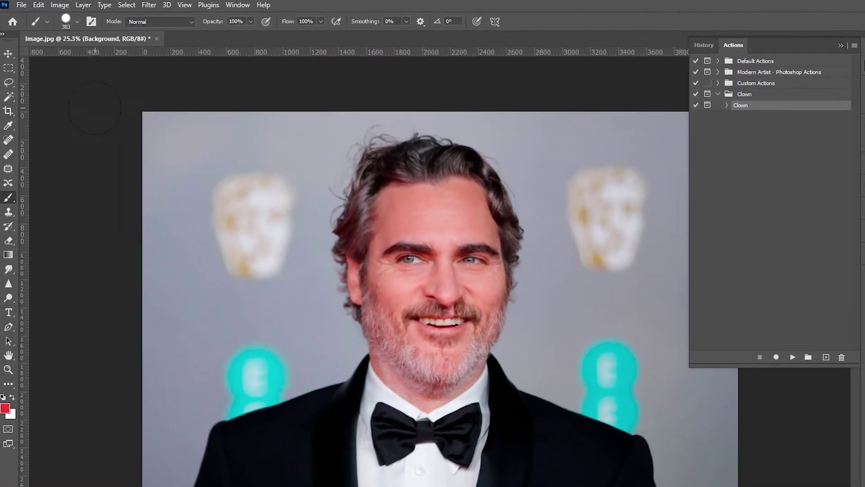
{"action": "left_click", "coordinate": [5, 84]}
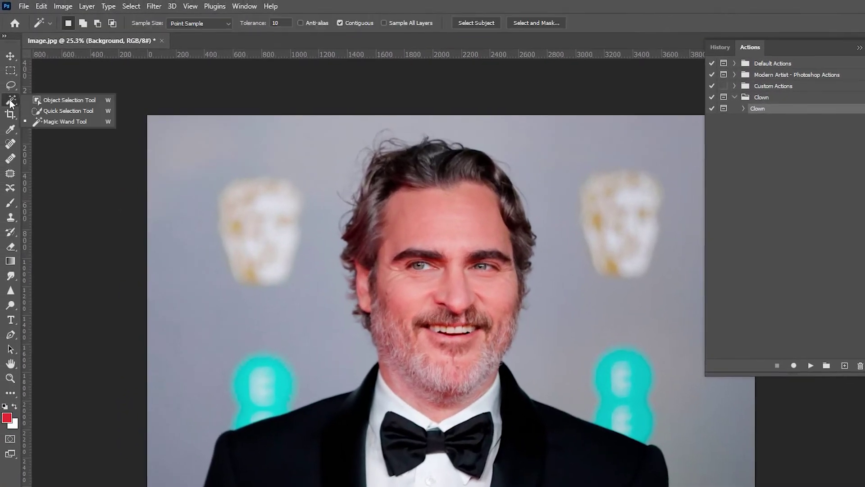
{"action": "left_click", "coordinate": [58, 110]}
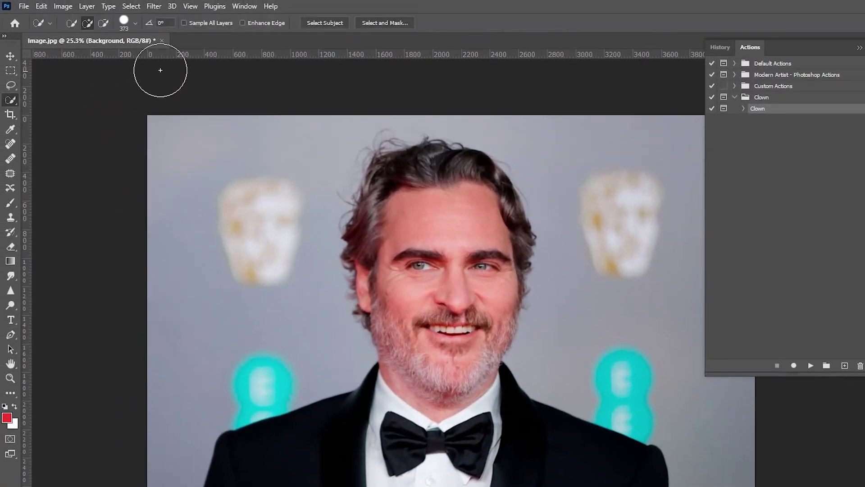
{"action": "left_click", "coordinate": [311, 23]}
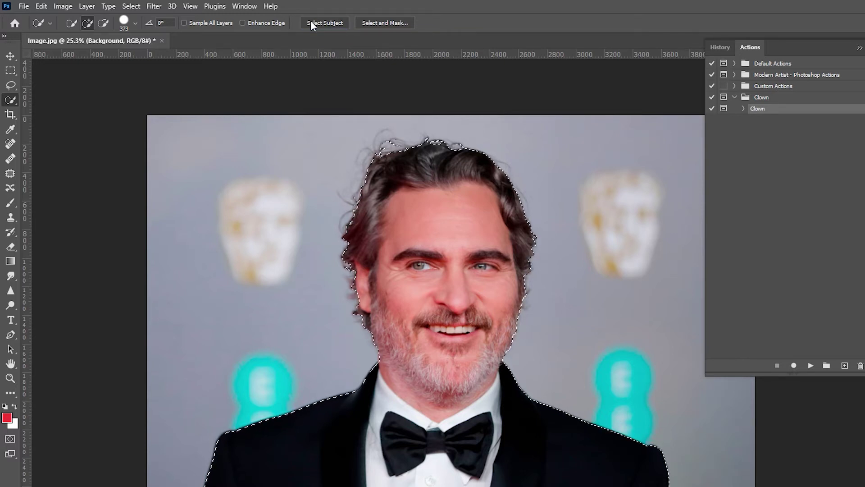
{"action": "left_click_drag", "start_coordinate": [402, 168], "coordinate": [387, 175]}
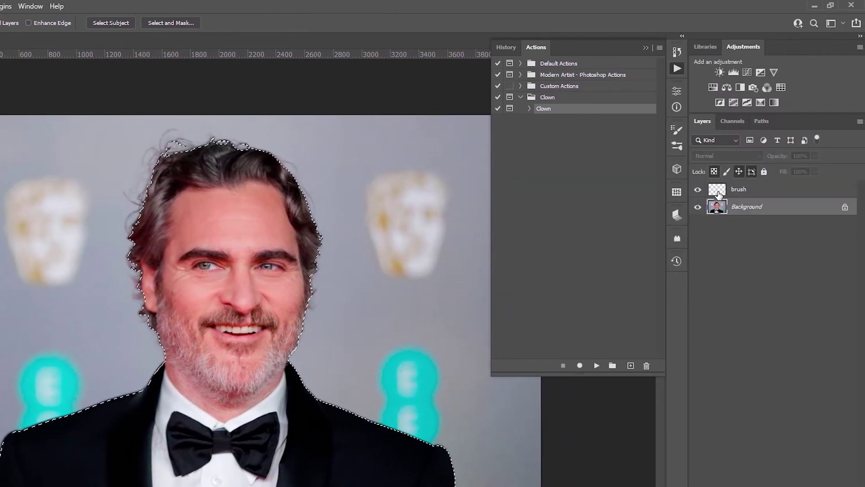
Fill the man's selection with the red foreground color on the "brush" layer using the Paint Bucket tool, and deselect.
{"action": "left_click", "coordinate": [718, 191]}
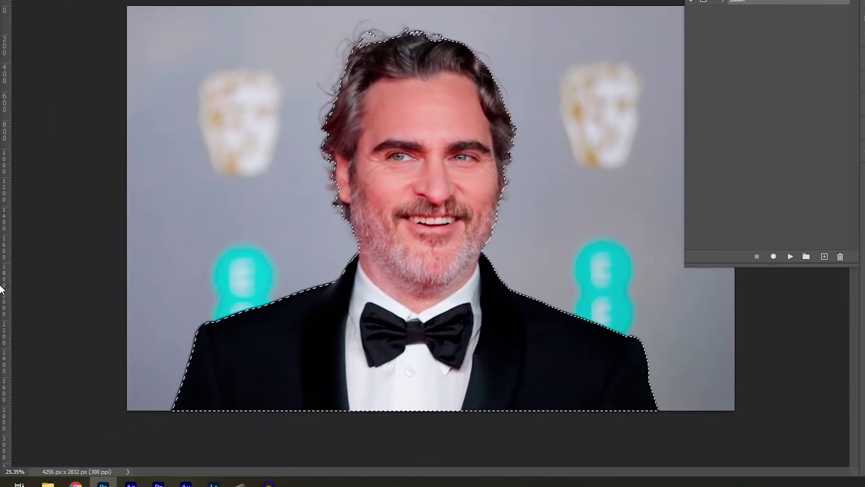
{"action": "left_click", "coordinate": [11, 272]}
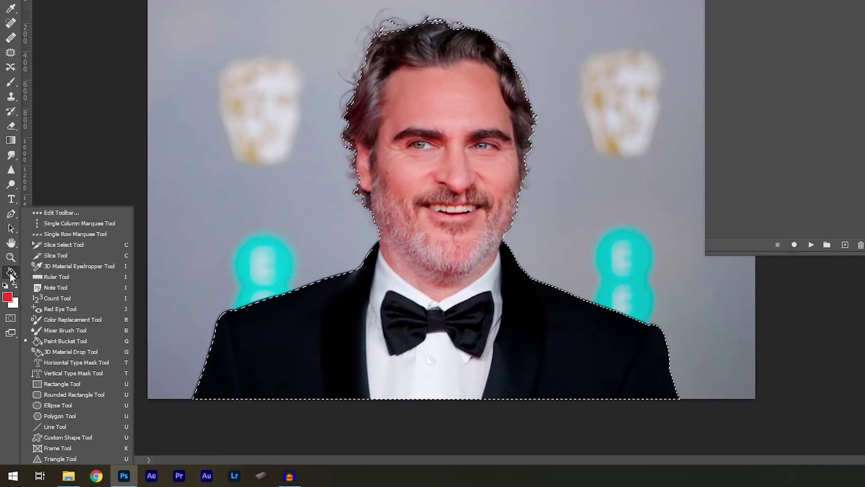
{"action": "left_click", "coordinate": [81, 345]}
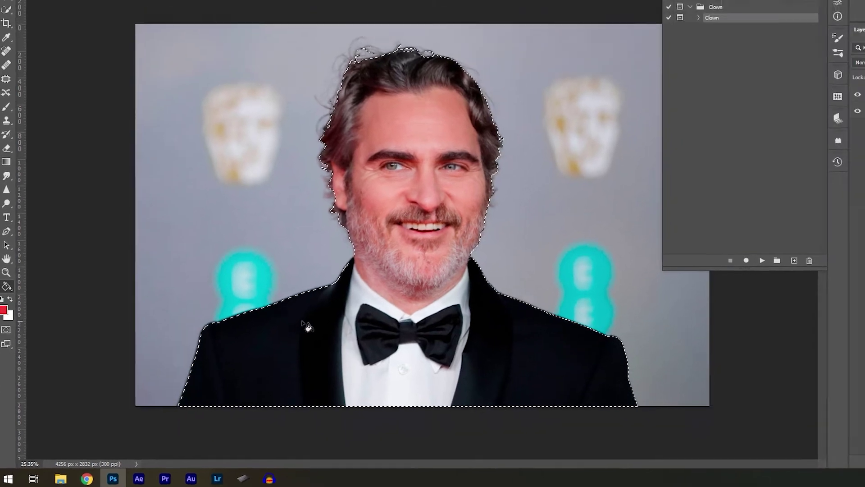
{"action": "left_click", "coordinate": [290, 317]}
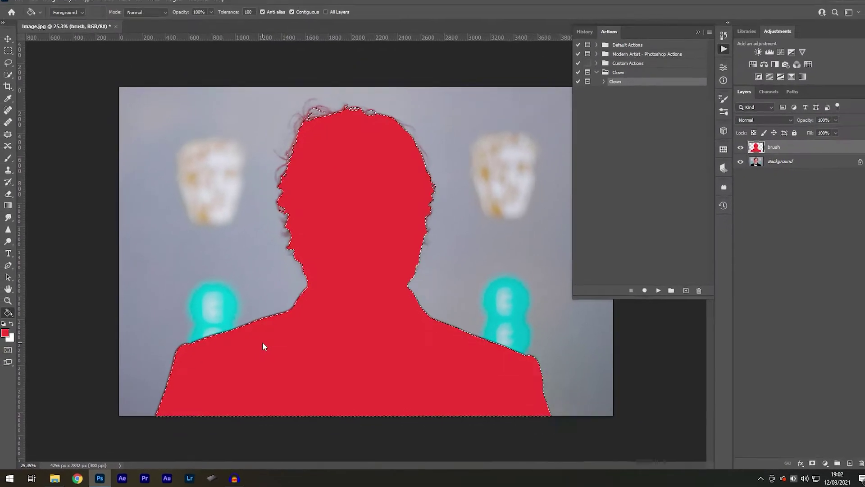
{"action": "left_click", "coordinate": [108, 3]}
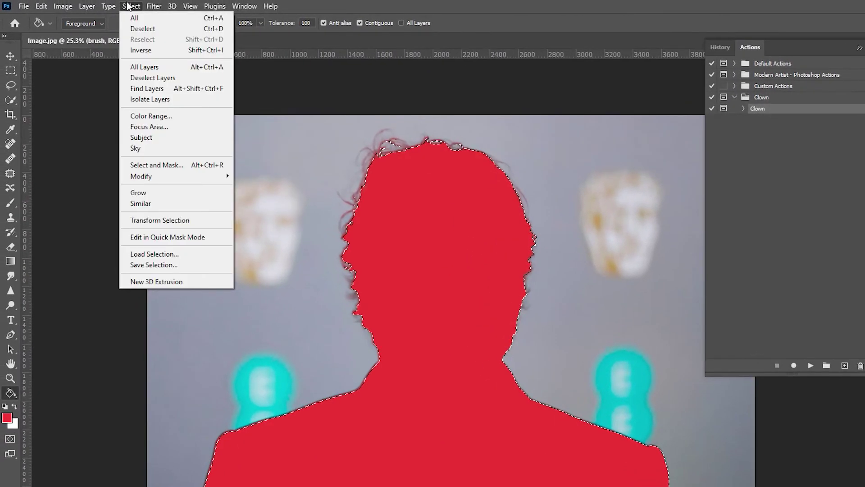
{"action": "left_click", "coordinate": [141, 29]}
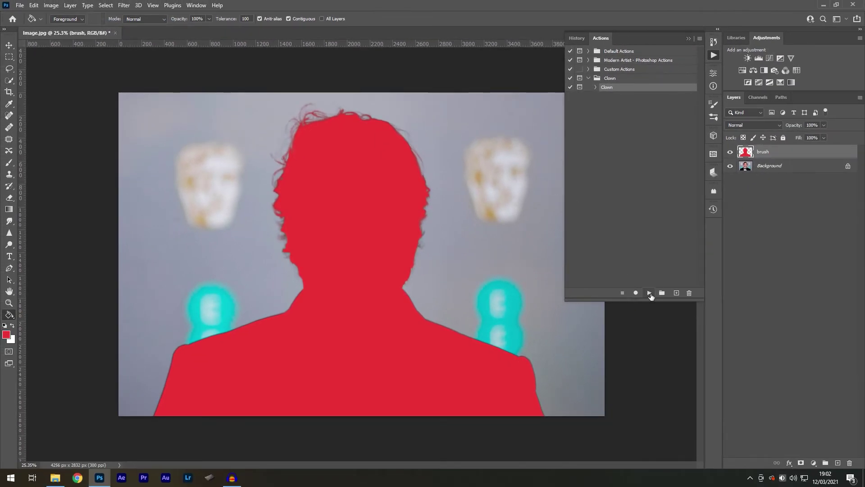
Play the Clown action to its first stop and paint over both of the man's eyes on the "brush 2" layer.
{"action": "left_click", "coordinate": [650, 294]}
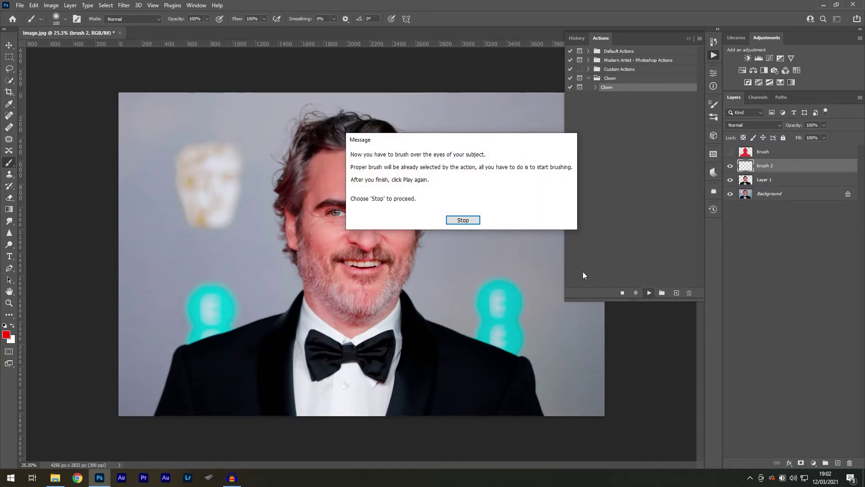
{"action": "left_click", "coordinate": [452, 219]}
{"action": "key", "text": "z"}
{"action": "left_click_drag", "start_coordinate": [338, 208], "coordinate": [425, 212]}
{"action": "right_click", "coordinate": [480, 276], "text": "alt"}
{"action": "mouse_move", "coordinate": [480, 276]}
{"action": "left_mouse_down"}
{"action": "mouse_move", "coordinate": [386, 285]}
{"action": "mouse_move", "coordinate": [381, 234]}
{"action": "mouse_move", "coordinate": [256, 265]}
{"action": "mouse_move", "coordinate": [371, 251]}
{"action": "mouse_move", "coordinate": [321, 244]}
{"action": "left_mouse_up"}
{"action": "key", "text": "z"}
{"action": "left_click_drag", "start_coordinate": [396, 273], "coordinate": [316, 273]}
{"action": "left_click_drag", "start_coordinate": [460, 267], "coordinate": [543, 267]}
{"action": "key", "text": "b"}
{"action": "mouse_move", "coordinate": [375, 296]}
{"action": "left_mouse_down"}
{"action": "mouse_move", "coordinate": [445, 306]}
{"action": "mouse_move", "coordinate": [405, 274]}
{"action": "mouse_move", "coordinate": [475, 280]}
{"action": "mouse_move", "coordinate": [480, 290]}
{"action": "mouse_move", "coordinate": [405, 288]}
{"action": "left_mouse_up"}
{"action": "key", "text": "bracketright"}
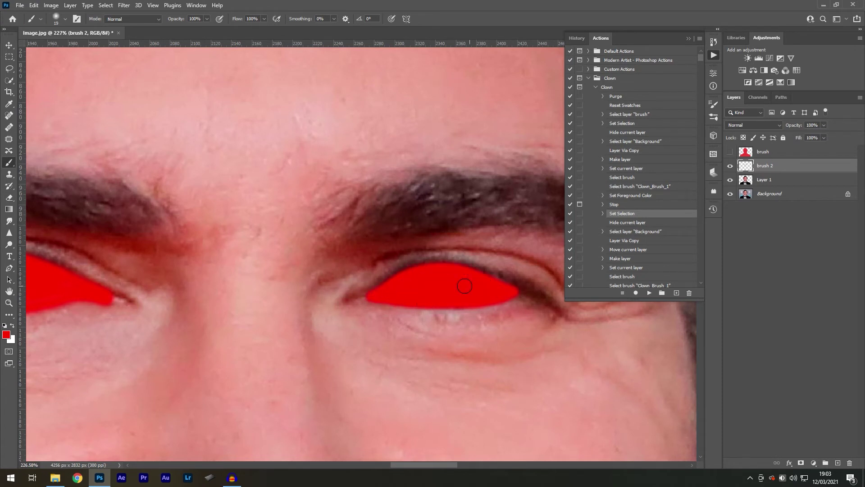
{"action": "key", "text": "ctrl+0"}
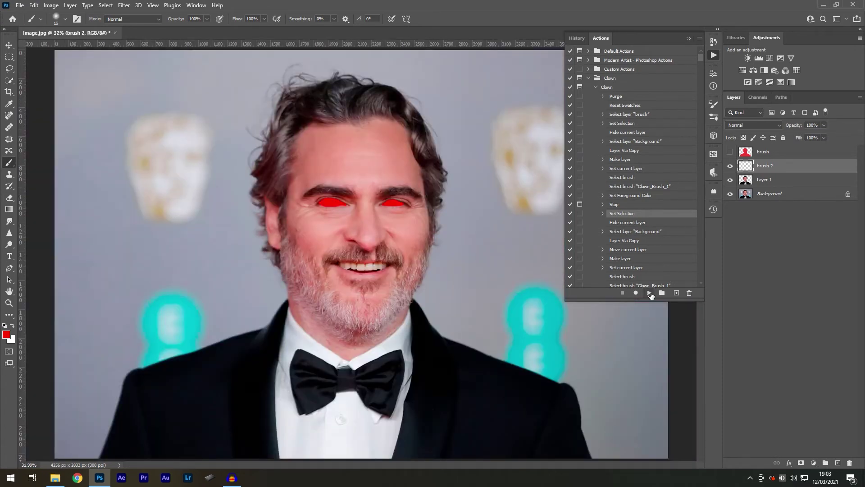
Resume the Clown action to its next stop and paint over the irises of both eyes on the "brush 3" layer.
{"action": "left_click", "coordinate": [650, 294]}
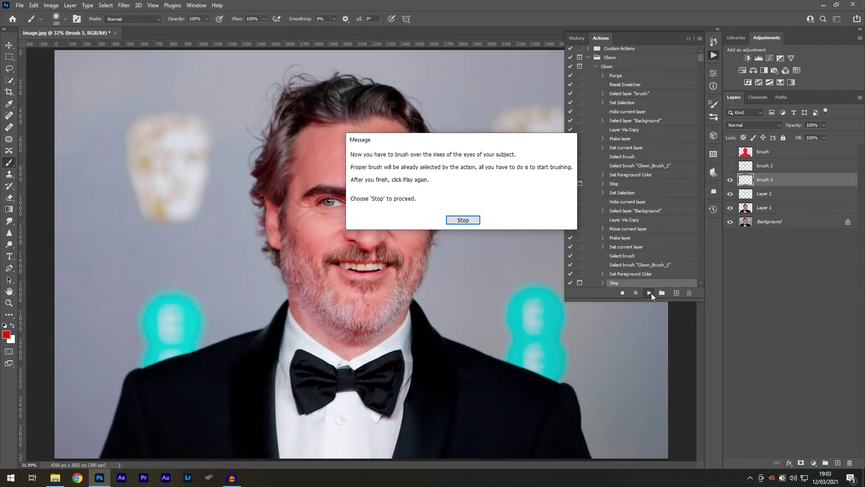
{"action": "left_click", "coordinate": [455, 222]}
{"action": "key", "text": "z"}
{"action": "left_click_drag", "start_coordinate": [327, 198], "coordinate": [396, 198]}
{"action": "mouse_move", "coordinate": [329, 228]}
{"action": "left_mouse_down"}
{"action": "mouse_move", "coordinate": [344, 214]}
{"action": "mouse_move", "coordinate": [350, 241]}
{"action": "left_mouse_up"}
{"action": "key", "text": "z"}
{"action": "left_click_drag", "start_coordinate": [351, 243], "coordinate": [321, 244]}
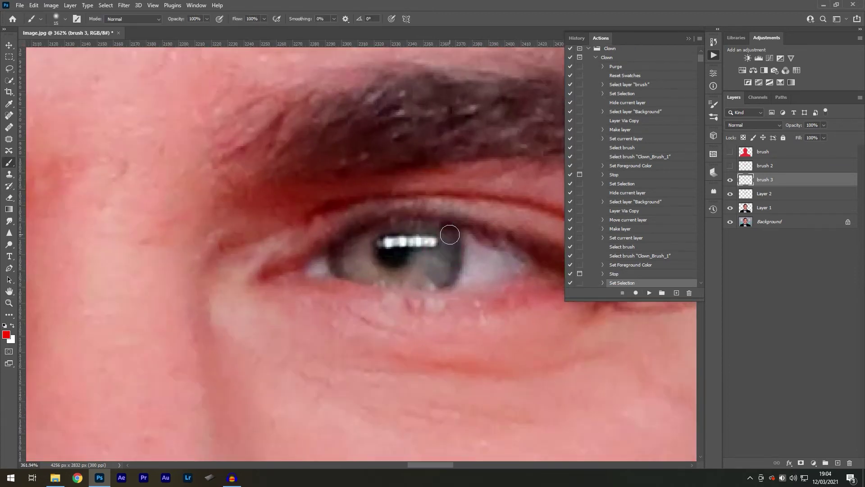
{"action": "mouse_move", "coordinate": [448, 231]}
{"action": "left_mouse_down"}
{"action": "mouse_move", "coordinate": [396, 280]}
{"action": "mouse_move", "coordinate": [414, 227]}
{"action": "mouse_move", "coordinate": [421, 264]}
{"action": "left_mouse_up"}
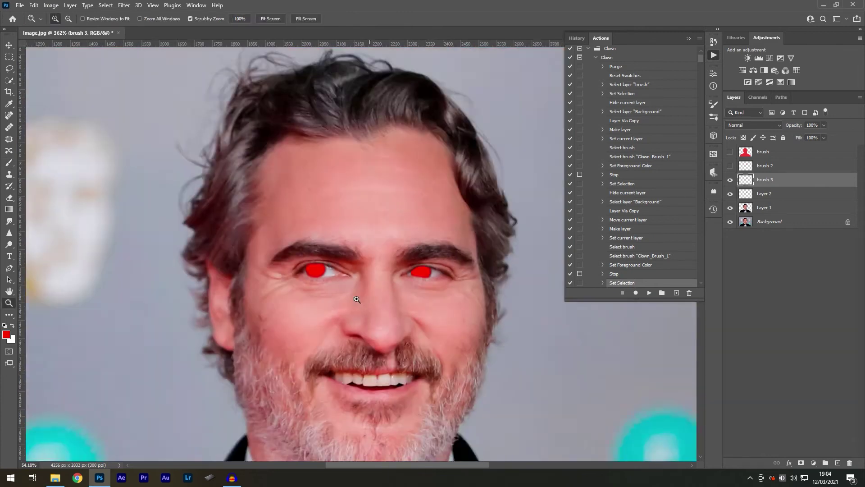
{"action": "left_click_drag", "start_coordinate": [357, 298], "coordinate": [338, 297]}
{"action": "key", "text": "b"}
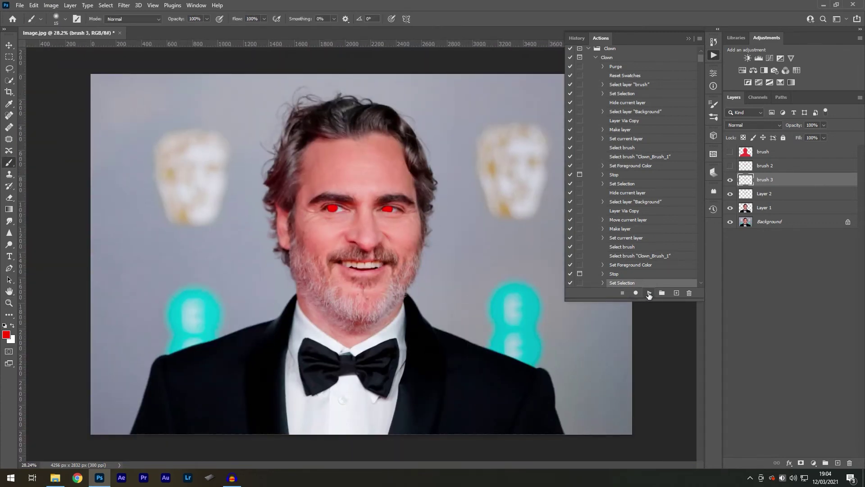
Resume the Clown action to the hair stop and paint over all of the man's hair on the "brush 4" layer.
{"action": "left_click", "coordinate": [649, 294]}
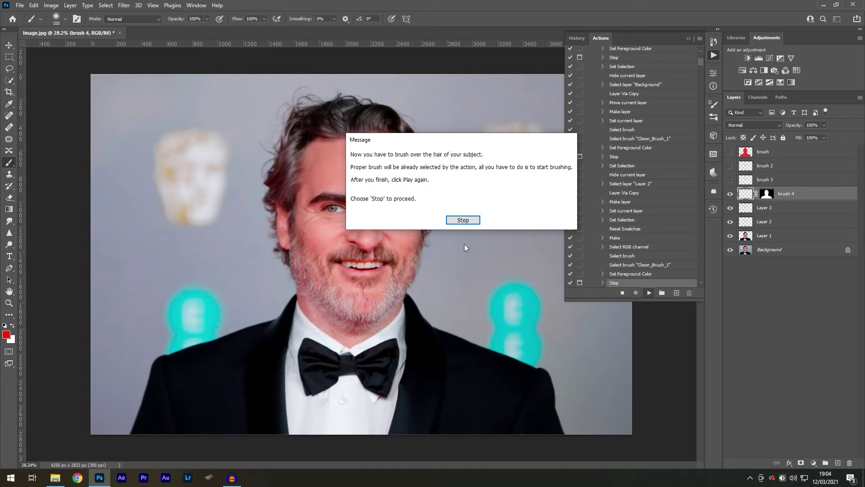
{"action": "left_click", "coordinate": [462, 220]}
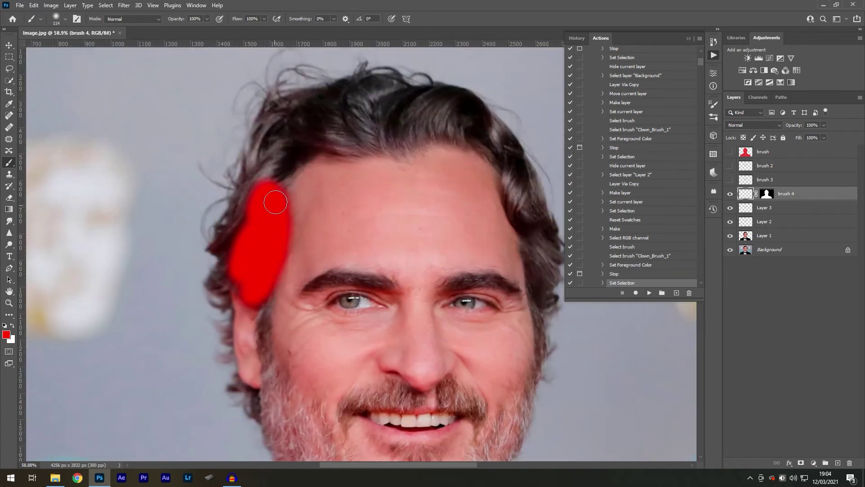
{"action": "mouse_move", "coordinate": [270, 194]}
{"action": "left_mouse_down"}
{"action": "mouse_move", "coordinate": [521, 169]}
{"action": "mouse_move", "coordinate": [538, 190]}
{"action": "left_mouse_up"}
{"action": "scroll", "coordinate": [363, 232], "scroll_direction": "up", "scroll_amount": 6}
{"action": "left_click_drag", "start_coordinate": [343, 198], "coordinate": [319, 251]}
{"action": "left_click_drag", "start_coordinate": [451, 247], "coordinate": [261, 258]}
{"action": "left_click_drag", "start_coordinate": [507, 291], "coordinate": [492, 228]}
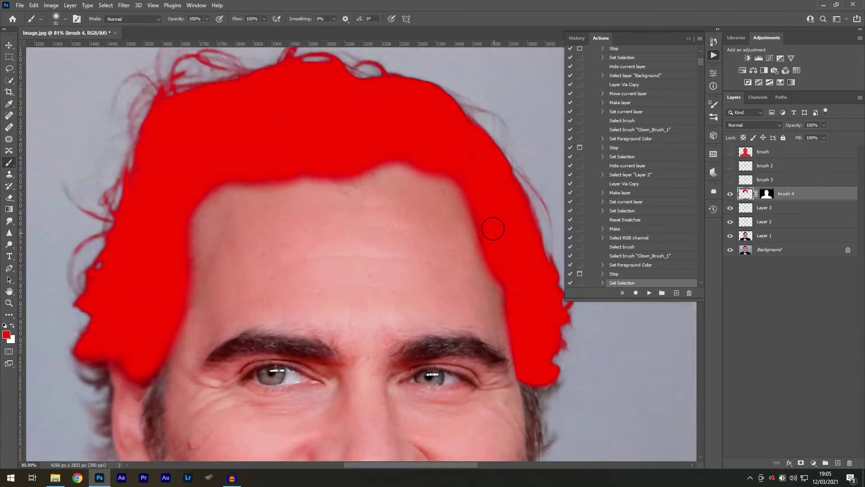
{"action": "scroll", "coordinate": [204, 150], "scroll_direction": "up", "scroll_amount": 1}
{"action": "key", "text": "ctrl+0"}
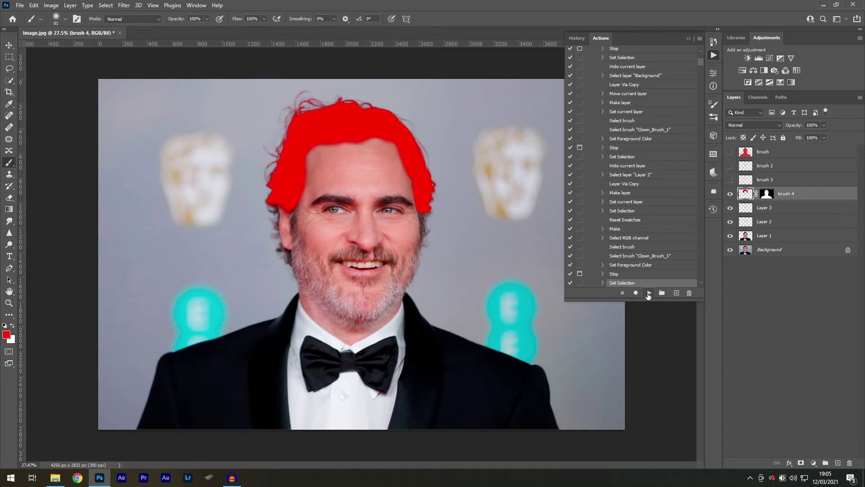
Resume the Clown action, open Texture.psd when asked for the texture file, and stop at the placement message.
{"action": "left_click", "coordinate": [648, 293]}
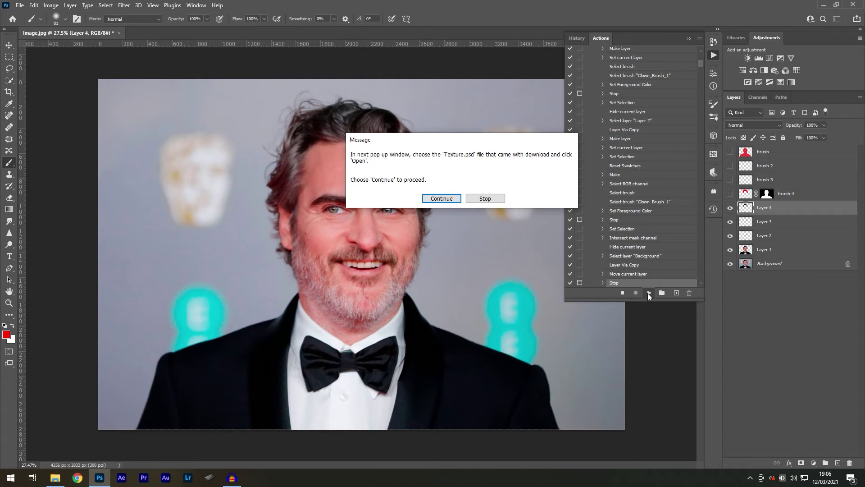
{"action": "left_click", "coordinate": [447, 198]}
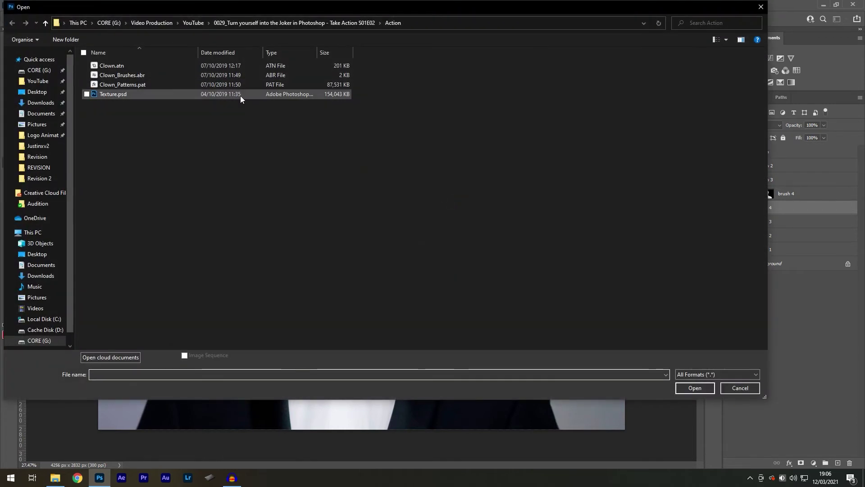
{"action": "left_click", "coordinate": [240, 95]}
{"action": "left_click", "coordinate": [691, 387]}
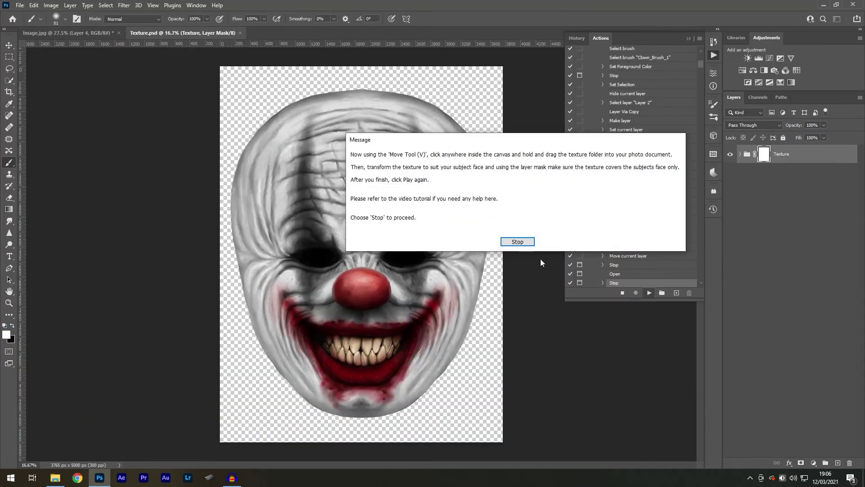
{"action": "left_click", "coordinate": [516, 241]}
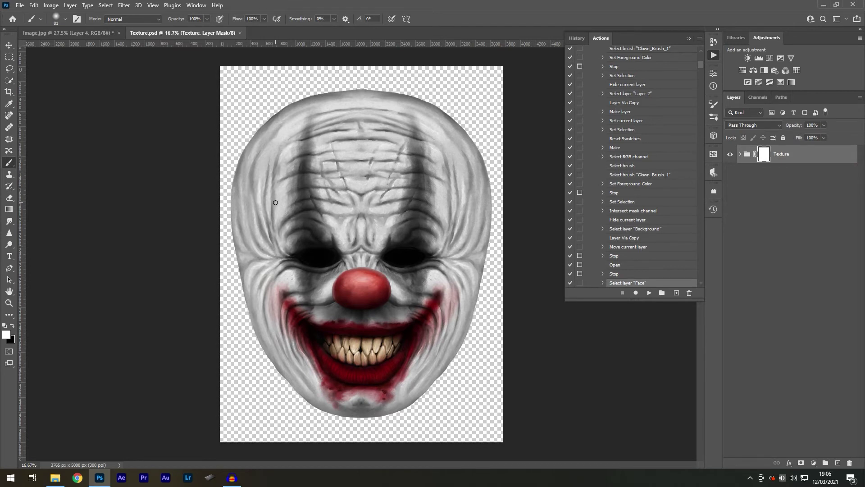
Move the Texture group from Texture.psd into Image.jpg, placing it over the man's face.
{"action": "key", "text": "v"}
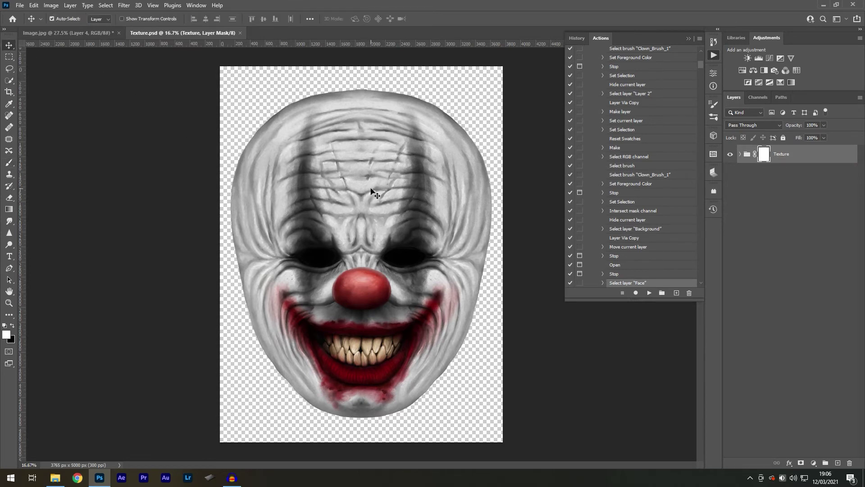
{"action": "left_click_drag", "start_coordinate": [382, 217], "coordinate": [88, 34]}
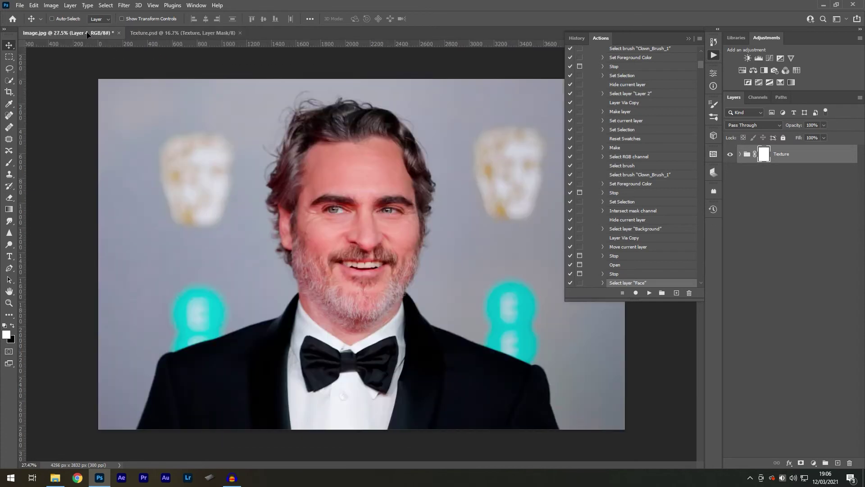
{"action": "left_click_drag", "start_coordinate": [362, 211], "coordinate": [372, 224]}
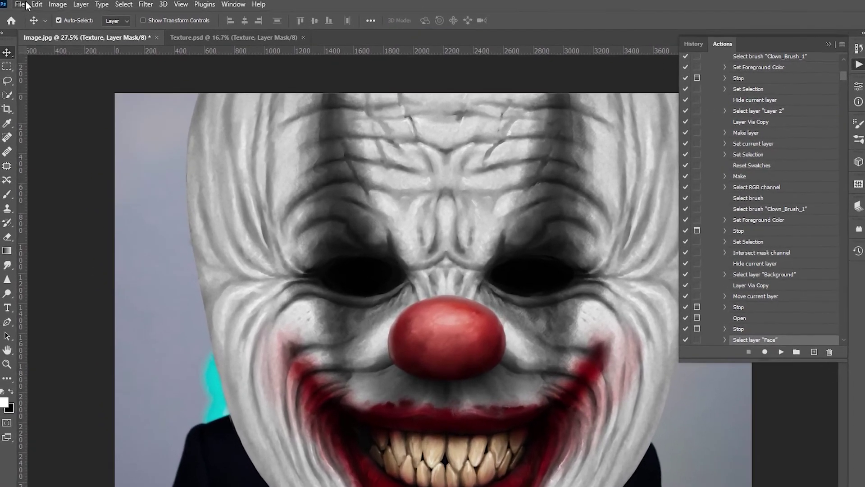
Scale the Texture group down with Free Transform and position the clown face over the man's face.
{"action": "left_click", "coordinate": [34, 5]}
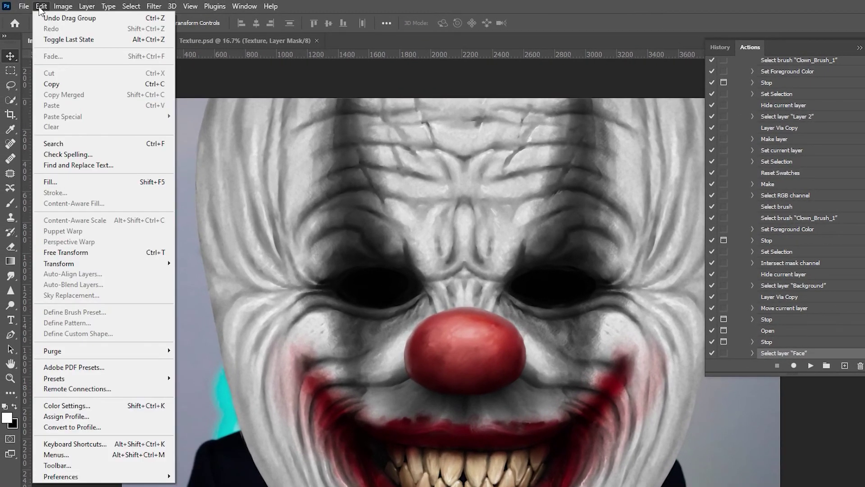
{"action": "left_click", "coordinate": [93, 253]}
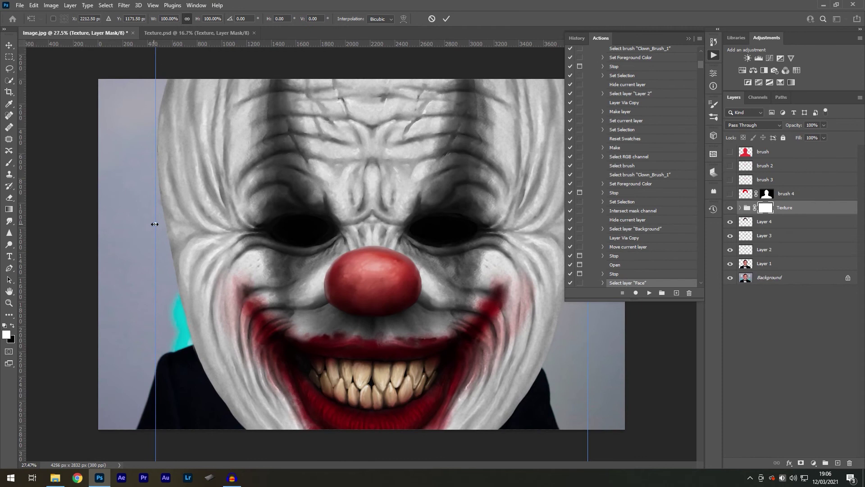
{"action": "left_click_drag", "start_coordinate": [154, 224], "coordinate": [319, 224]}
{"action": "left_click_drag", "start_coordinate": [383, 238], "coordinate": [372, 233]}
{"action": "left_click_drag", "start_coordinate": [411, 218], "coordinate": [443, 218]}
{"action": "left_click_drag", "start_coordinate": [404, 244], "coordinate": [404, 239]}
{"action": "left_click", "coordinate": [447, 19]}
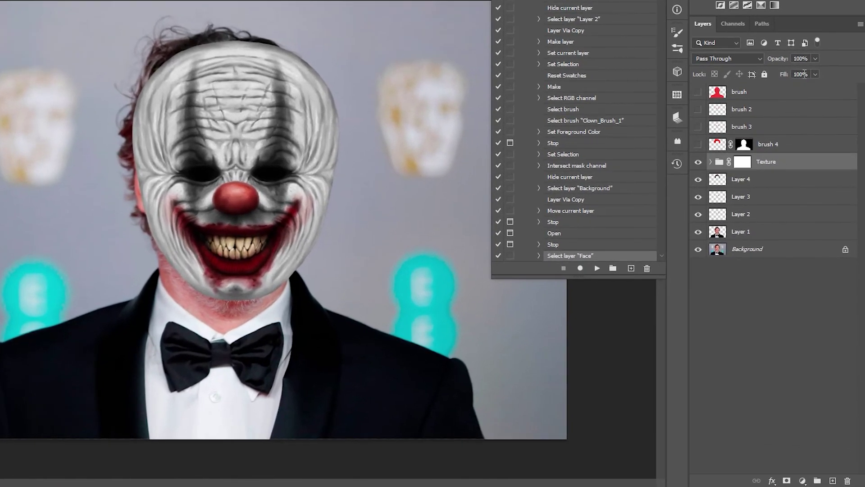
Lower the Texture group's opacity to 64% and stretch it to about 108% height so it fits the face underneath.
{"action": "left_click", "coordinate": [814, 59]}
{"action": "left_click_drag", "start_coordinate": [817, 72], "coordinate": [797, 72]}
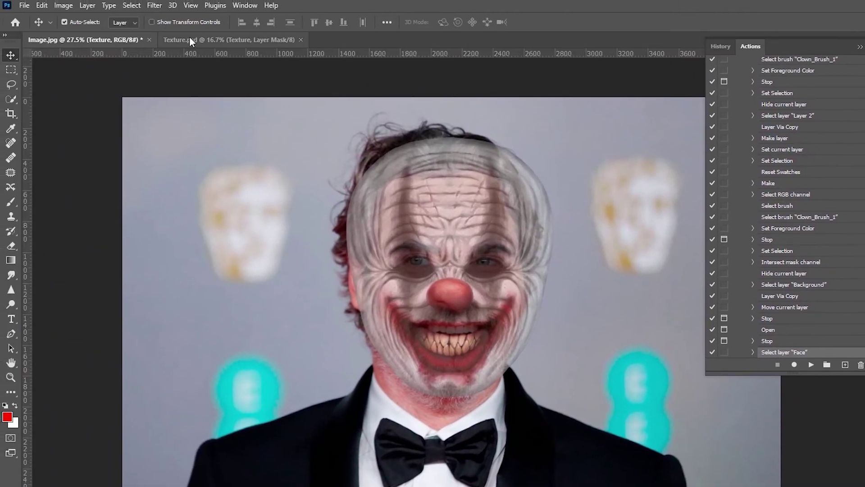
{"action": "left_click", "coordinate": [41, 5]}
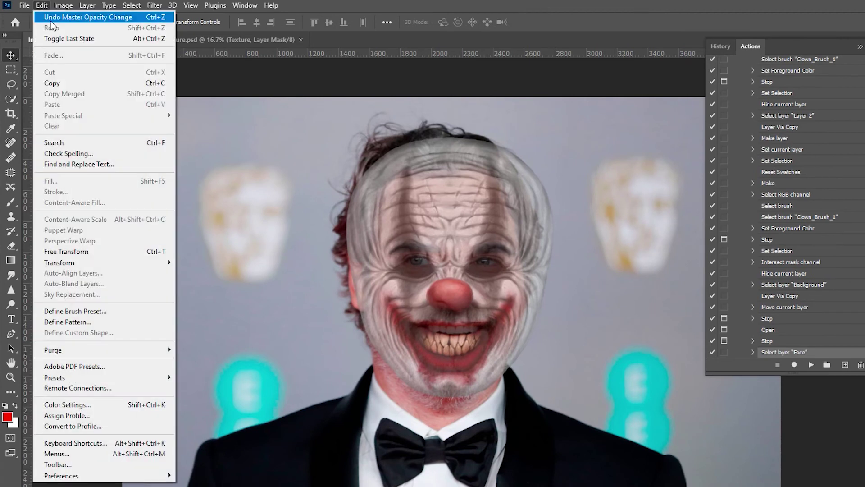
{"action": "left_click", "coordinate": [124, 251]}
{"action": "left_click_drag", "start_coordinate": [452, 162], "coordinate": [452, 148]}
{"action": "left_click_drag", "start_coordinate": [455, 385], "coordinate": [453, 405]}
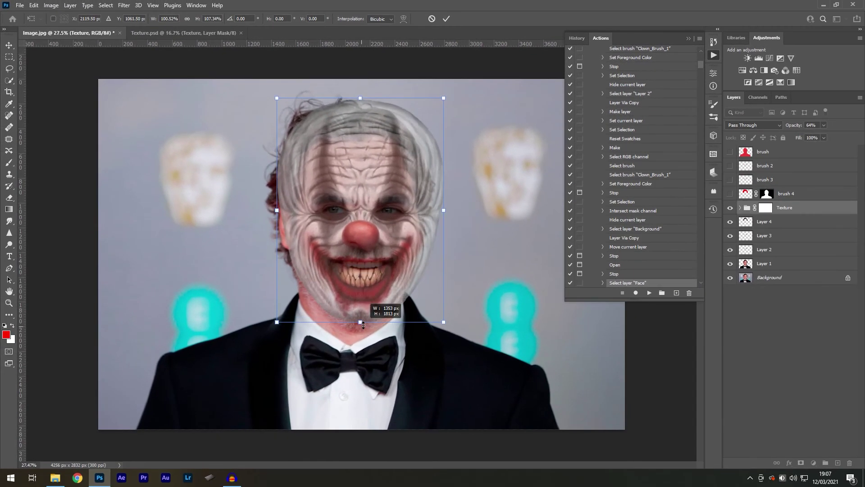
{"action": "left_click_drag", "start_coordinate": [363, 325], "coordinate": [362, 326]}
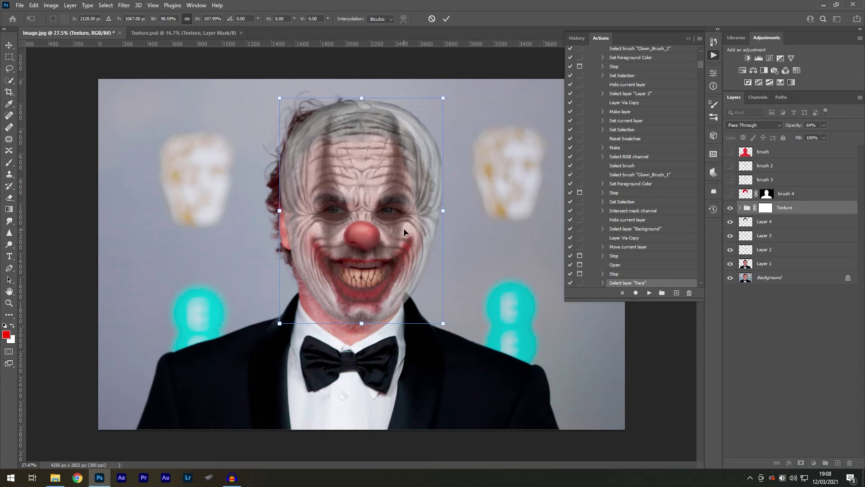
{"action": "key", "text": "Return"}
Restore the Texture group's opacity to 100%.
{"action": "scroll", "coordinate": [404, 232], "scroll_direction": "up", "scroll_amount": 1}
{"action": "left_click", "coordinate": [823, 125]}
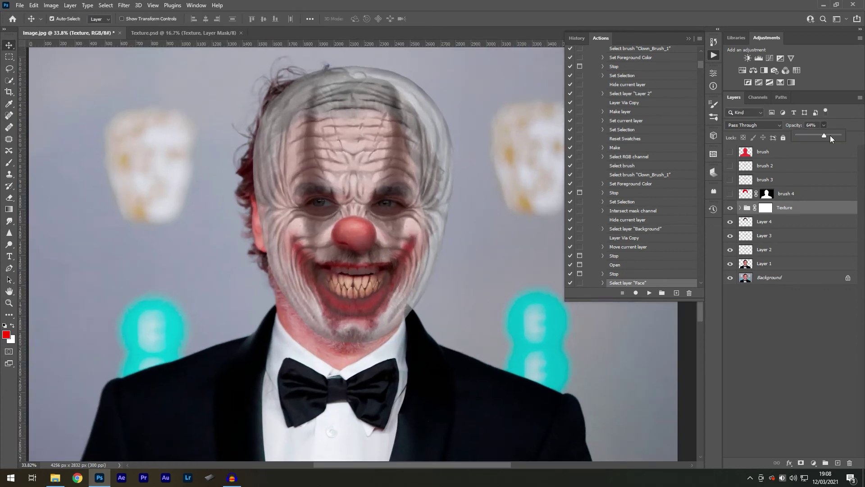
{"action": "left_click_drag", "start_coordinate": [830, 135], "coordinate": [841, 136]}
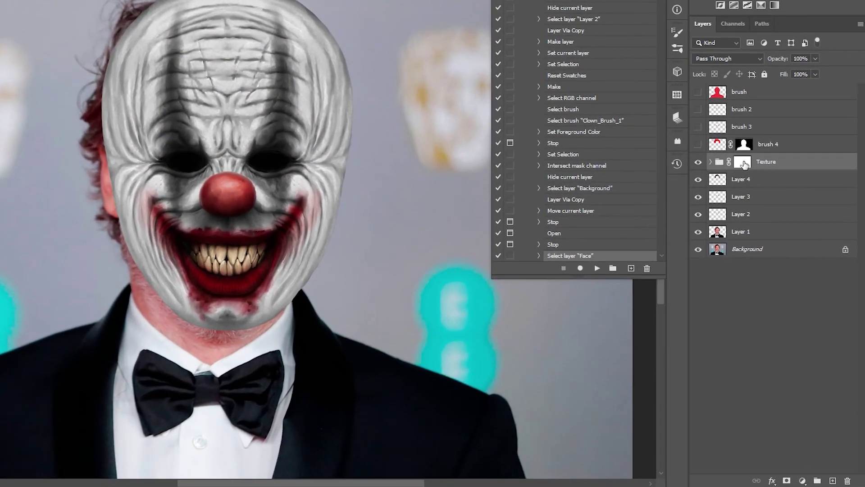
Paint black on the Texture group's layer mask with a large soft brush to hide the texture over the hair, ears, neck and background.
{"action": "left_click", "coordinate": [744, 163]}
{"action": "key", "text": "b"}
{"action": "right_click", "coordinate": [285, 121], "text": "alt"}
{"action": "mouse_move", "coordinate": [306, 279]}
{"action": "left_mouse_down"}
{"action": "mouse_move", "coordinate": [315, 218]}
{"action": "mouse_move", "coordinate": [296, 44]}
{"action": "mouse_move", "coordinate": [167, 324]}
{"action": "left_mouse_up"}
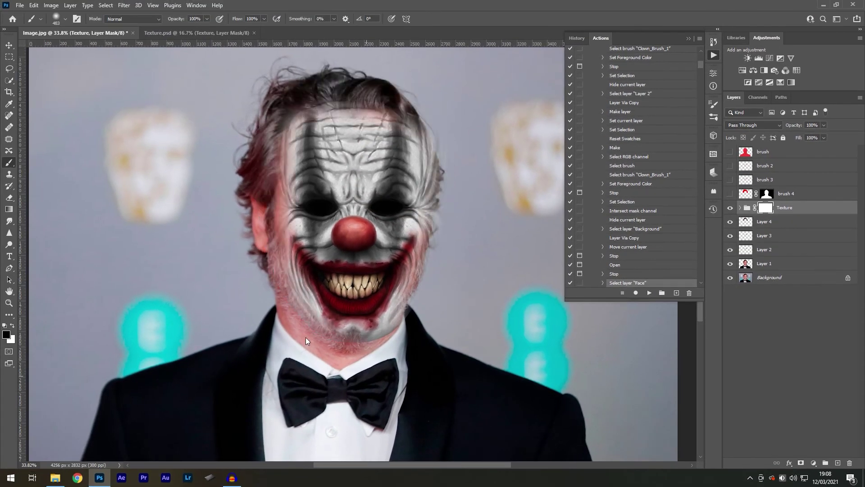
{"action": "left_click_drag", "start_coordinate": [305, 337], "coordinate": [427, 317]}
{"action": "right_click", "coordinate": [428, 275], "text": "alt"}
{"action": "key", "text": "x"}
{"action": "key", "text": "x"}
{"action": "mouse_move", "coordinate": [429, 267]}
{"action": "left_mouse_down"}
{"action": "mouse_move", "coordinate": [422, 96]}
{"action": "mouse_move", "coordinate": [413, 225]}
{"action": "left_mouse_up"}
Refine the Texture mask down the sides of the face and at the temple with a smaller brush.
{"action": "key", "text": "x"}
{"action": "key", "text": "x"}
{"action": "left_click_drag", "start_coordinate": [421, 135], "coordinate": [449, 244]}
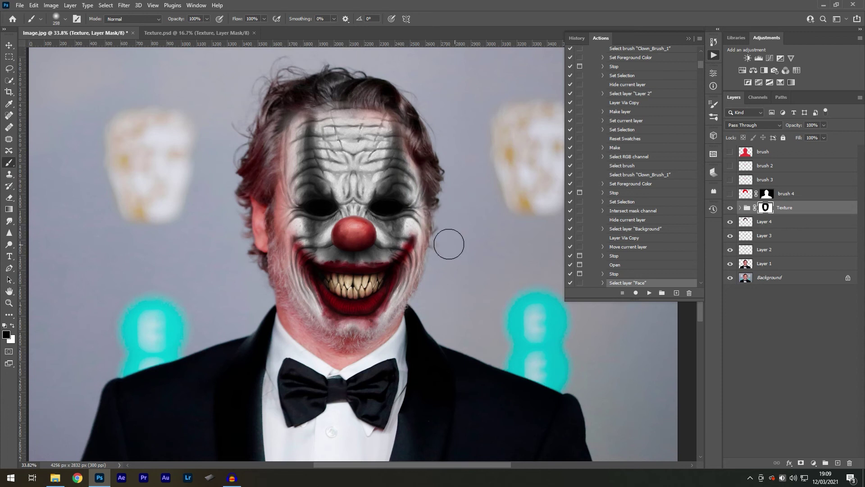
{"action": "scroll", "coordinate": [448, 244], "scroll_direction": "up", "scroll_amount": 6}
{"action": "right_click", "coordinate": [434, 209], "text": "alt"}
{"action": "key", "text": "x"}
{"action": "scroll", "coordinate": [455, 271], "scroll_direction": "down", "scroll_amount": 3}
{"action": "left_click_drag", "start_coordinate": [311, 343], "coordinate": [229, 111]}
{"action": "key", "text": "x"}
{"action": "mouse_move", "coordinate": [228, 112]}
{"action": "left_mouse_down"}
{"action": "mouse_move", "coordinate": [212, 183]}
{"action": "mouse_move", "coordinate": [232, 293]}
{"action": "left_mouse_up"}
{"action": "key", "text": "x"}
{"action": "key", "text": "x"}
{"action": "scroll", "coordinate": [365, 69], "scroll_direction": "up", "scroll_amount": 7}
{"action": "right_click", "coordinate": [446, 199], "text": "alt"}
{"action": "key", "text": "x"}
{"action": "left_click_drag", "start_coordinate": [446, 199], "coordinate": [425, 140]}
Blend the Texture mask along the hairline and forehead edges, alternating between black and white paint.
{"action": "key", "text": "x"}
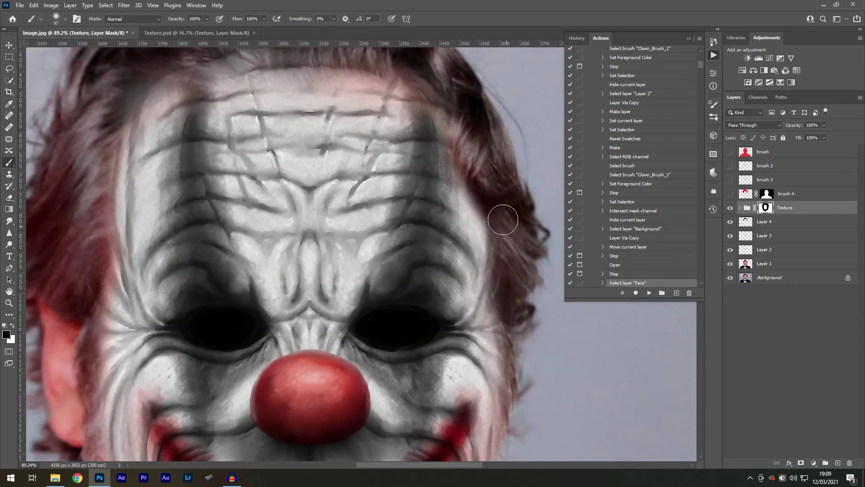
{"action": "left_click_drag", "start_coordinate": [502, 219], "coordinate": [446, 102]}
{"action": "key", "text": "x"}
{"action": "left_click_drag", "start_coordinate": [325, 72], "coordinate": [406, 183]}
{"action": "key", "text": "x"}
{"action": "left_click_drag", "start_coordinate": [491, 221], "coordinate": [272, 217]}
Clean up the Texture mask around the cheeks, jaw and chin with black and white brush strokes.
{"action": "key", "text": "x"}
{"action": "mouse_move", "coordinate": [489, 248]}
{"action": "left_mouse_down"}
{"action": "mouse_move", "coordinate": [338, 266]}
{"action": "mouse_move", "coordinate": [232, 291]}
{"action": "mouse_move", "coordinate": [193, 316]}
{"action": "left_mouse_up"}
{"action": "left_click_drag", "start_coordinate": [190, 361], "coordinate": [287, 71]}
{"action": "scroll", "coordinate": [270, 72], "scroll_direction": "down", "scroll_amount": 3}
{"action": "scroll", "coordinate": [270, 73], "scroll_direction": "up", "scroll_amount": 3}
{"action": "scroll", "coordinate": [283, 216], "scroll_direction": "down", "scroll_amount": 3}
{"action": "left_click_drag", "start_coordinate": [435, 329], "coordinate": [435, 268]}
{"action": "key", "text": "x"}
{"action": "mouse_move", "coordinate": [271, 378]}
{"action": "left_mouse_down"}
{"action": "mouse_move", "coordinate": [369, 404]}
{"action": "mouse_move", "coordinate": [288, 408]}
{"action": "left_mouse_up"}
{"action": "key", "text": "x"}
{"action": "left_click_drag", "start_coordinate": [333, 410], "coordinate": [285, 419]}
{"action": "key", "text": "x"}
{"action": "left_click_drag", "start_coordinate": [225, 378], "coordinate": [193, 338]}
{"action": "scroll", "coordinate": [208, 357], "scroll_direction": "down", "scroll_amount": 12}
{"action": "right_click", "coordinate": [411, 215], "text": "alt"}
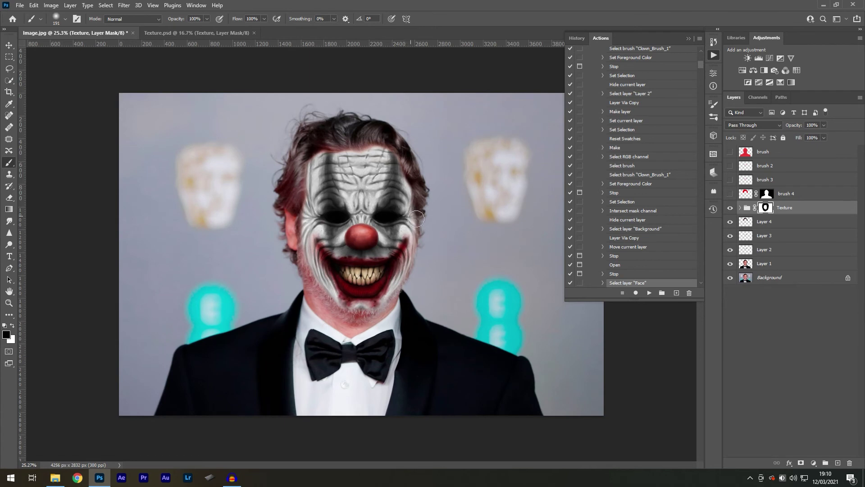
Resume the Clown action so it runs to completion, and collapse the groups nested inside the resulting Clown group.
{"action": "left_click", "coordinate": [650, 294]}
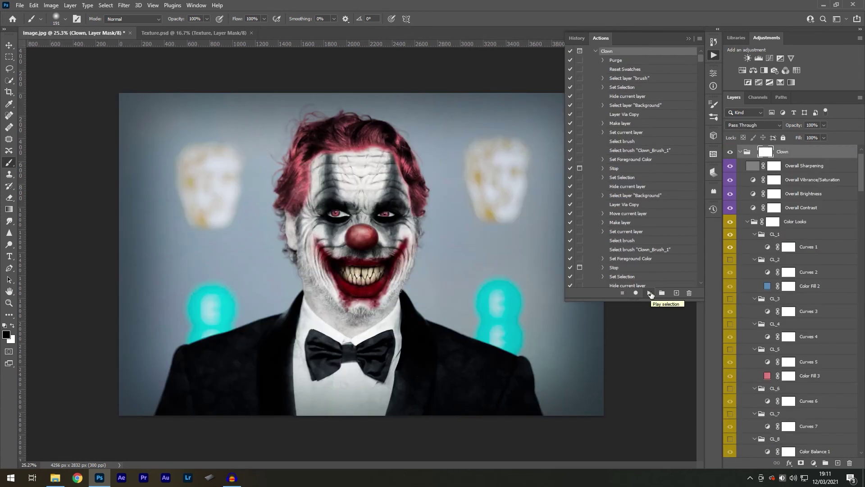
{"action": "left_click", "coordinate": [688, 39]}
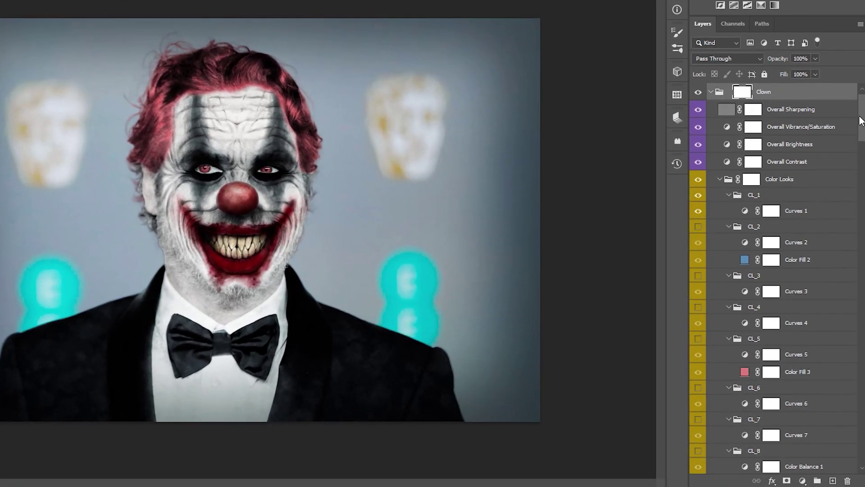
{"action": "scroll", "coordinate": [858, 158], "scroll_direction": "up", "scroll_amount": 1}
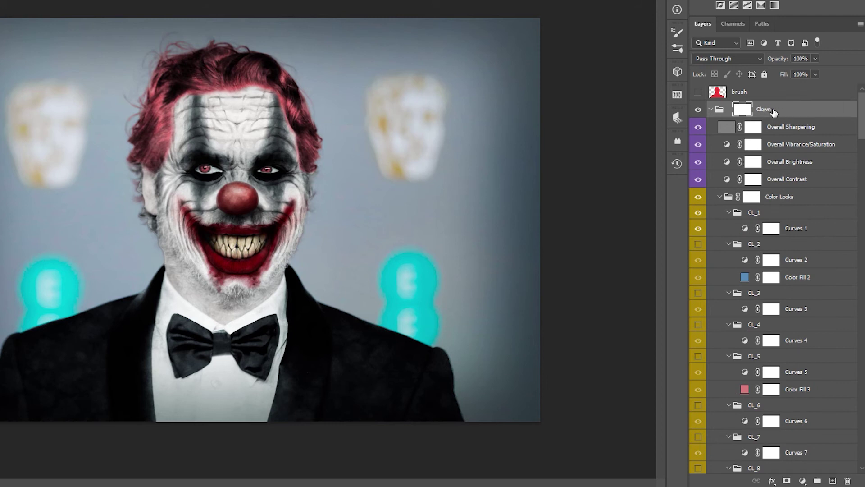
{"action": "left_click", "coordinate": [711, 109], "text": "ctrl+alt"}
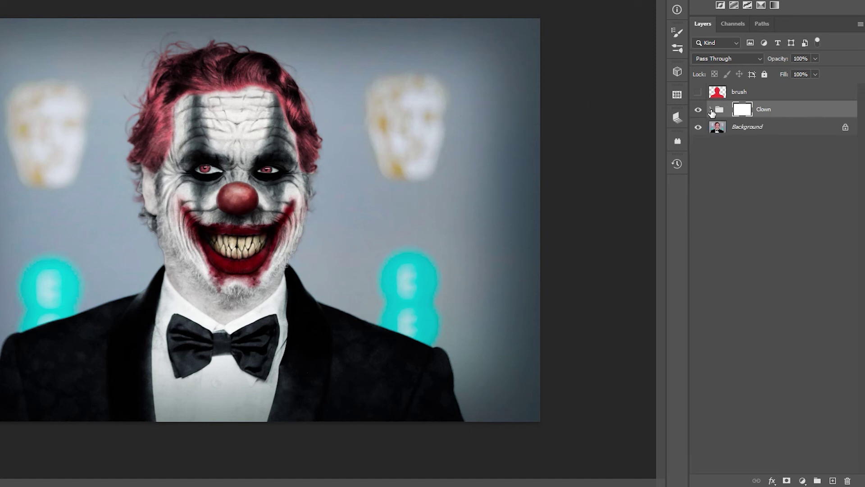
{"action": "left_click", "coordinate": [711, 109]}
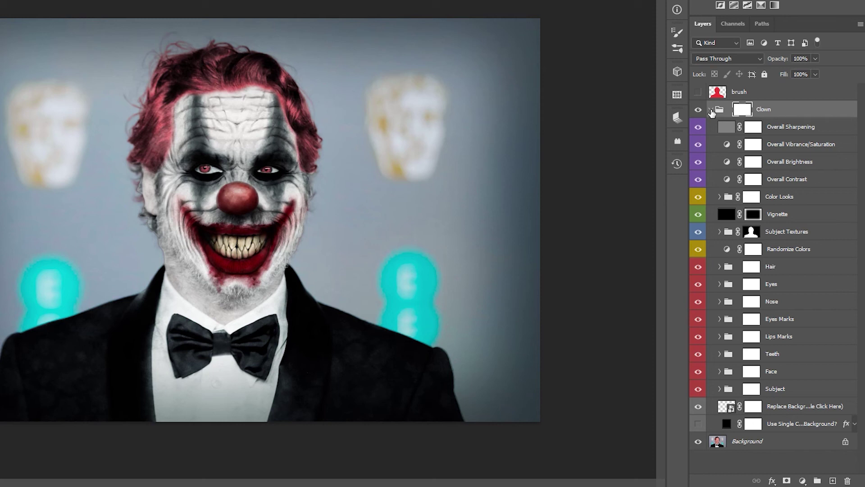
Hide the Nose_Color and _Nose. layers inside the Nose group to remove the red clown nose.
{"action": "left_click", "coordinate": [779, 303]}
{"action": "left_click", "coordinate": [720, 302]}
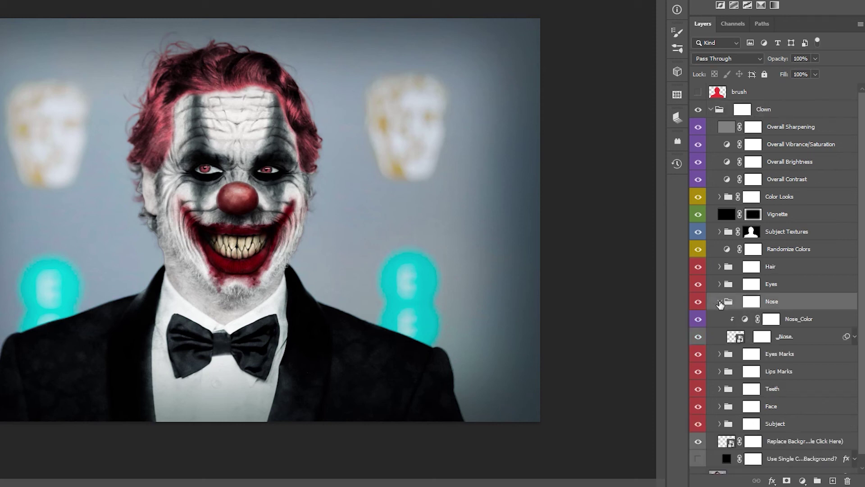
{"action": "left_click", "coordinate": [698, 319]}
{"action": "left_click", "coordinate": [698, 337]}
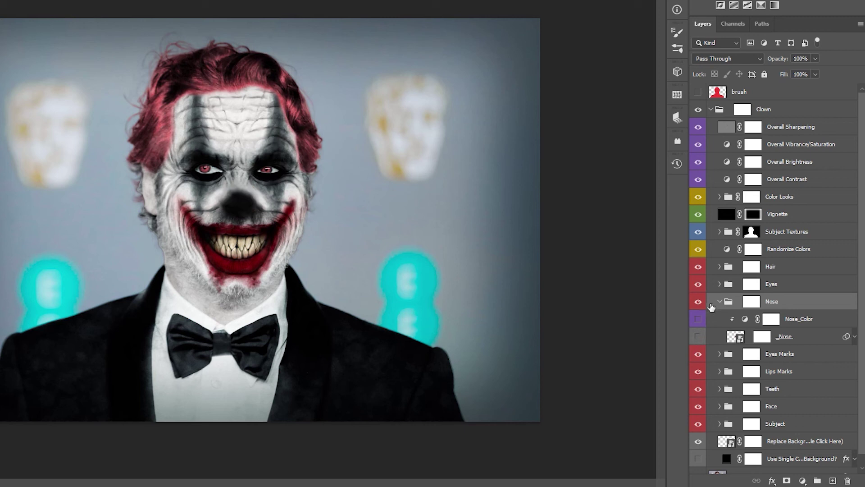
{"action": "left_click", "coordinate": [720, 302]}
Paint black over the nose on the _Face. layer's mask to hide the dark face texture there.
{"action": "left_click", "coordinate": [719, 372]}
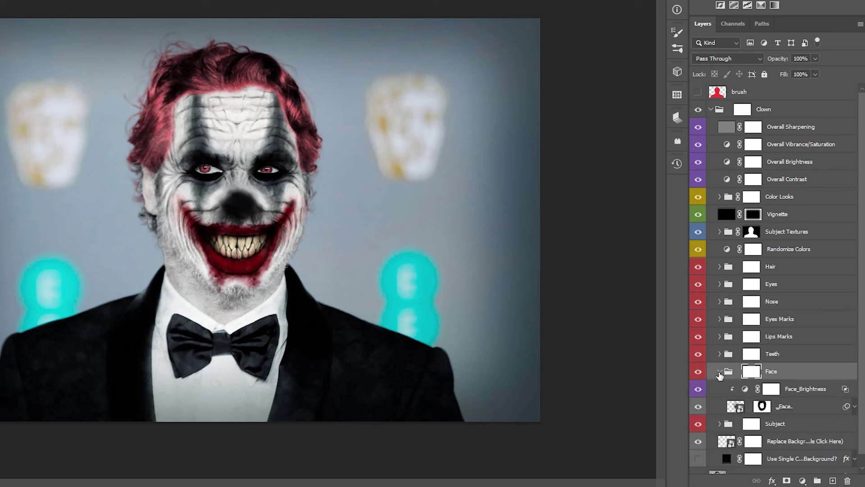
{"action": "left_click", "coordinate": [762, 406]}
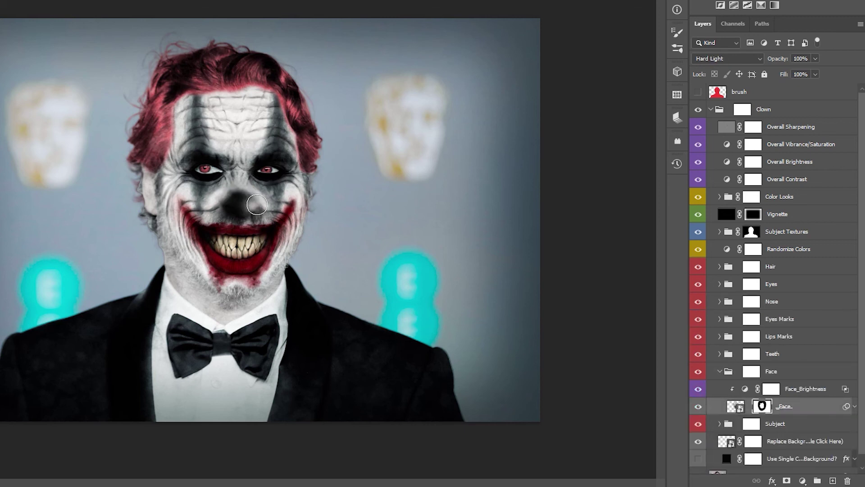
{"action": "left_click_drag", "start_coordinate": [257, 204], "coordinate": [243, 196]}
{"action": "scroll", "coordinate": [244, 195], "scroll_direction": "up", "scroll_amount": 4}
{"action": "mouse_move", "coordinate": [288, 214]}
{"action": "left_mouse_down"}
{"action": "mouse_move", "coordinate": [251, 212]}
{"action": "mouse_move", "coordinate": [189, 231]}
{"action": "mouse_move", "coordinate": [271, 272]}
{"action": "mouse_move", "coordinate": [171, 233]}
{"action": "mouse_move", "coordinate": [227, 211]}
{"action": "left_mouse_up"}
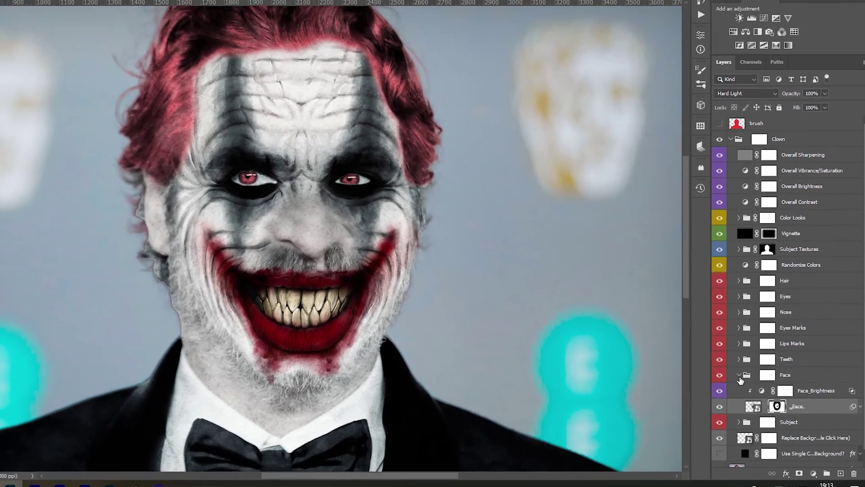
{"action": "left_click", "coordinate": [720, 371]}
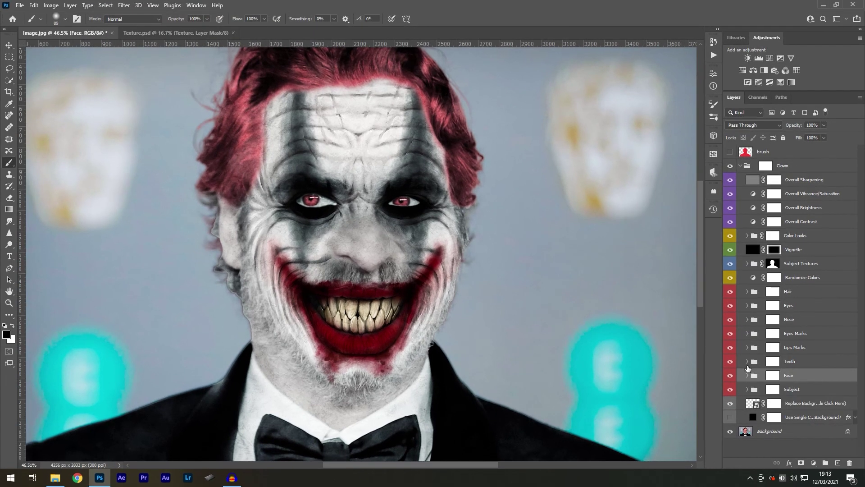
Turn the hair green by setting the Hair_Color adjustment's hue to 129 in the Hair group.
{"action": "left_click", "coordinate": [747, 291]}
{"action": "double_click", "coordinate": [768, 305]}
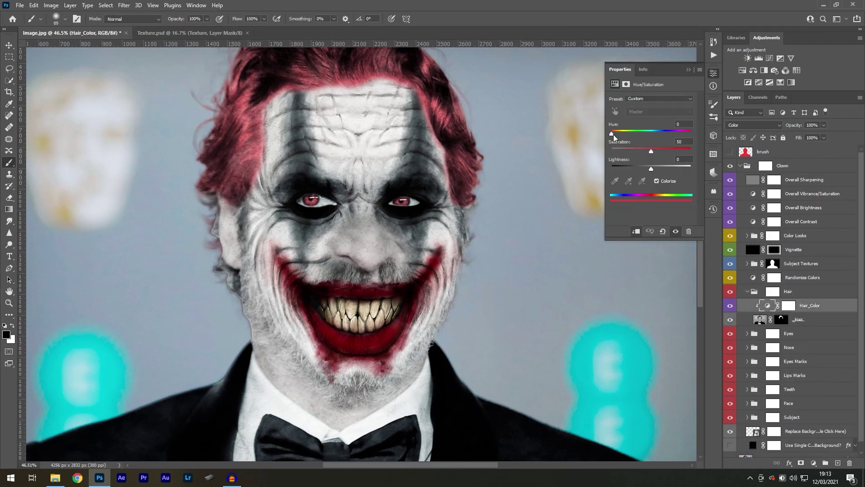
{"action": "left_click_drag", "start_coordinate": [613, 133], "coordinate": [641, 150]}
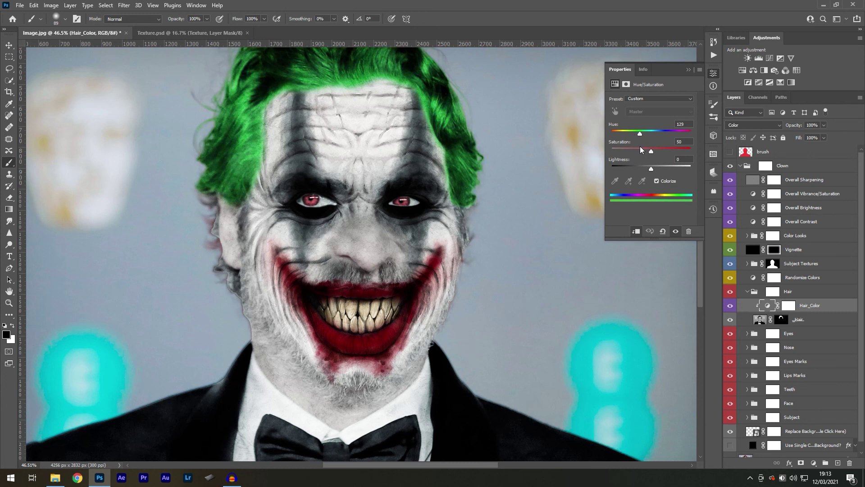
{"action": "left_click", "coordinate": [689, 70]}
{"action": "left_click", "coordinate": [748, 291]}
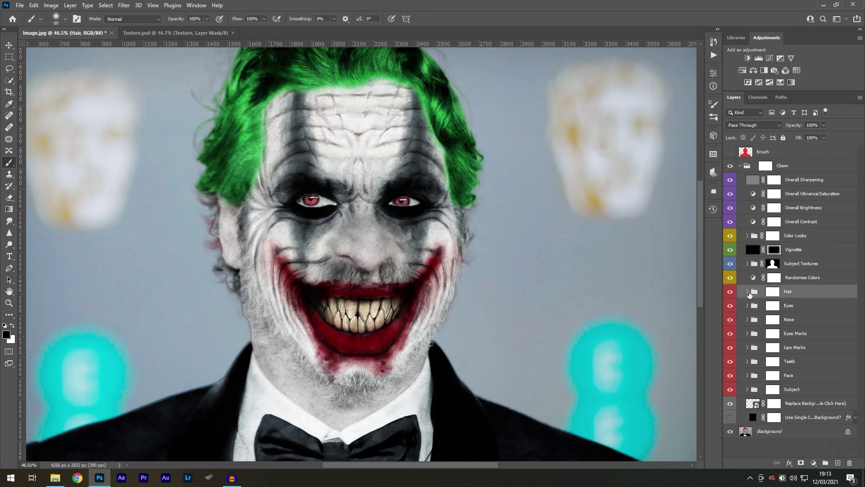
Lower the Eyes Marks group's opacity to 71% and fit the whole image in view with the Move tool active.
{"action": "left_click", "coordinate": [797, 334]}
{"action": "left_click", "coordinate": [748, 333]}
{"action": "left_click", "coordinate": [824, 124]}
{"action": "left_click_drag", "start_coordinate": [826, 135], "coordinate": [813, 135]}
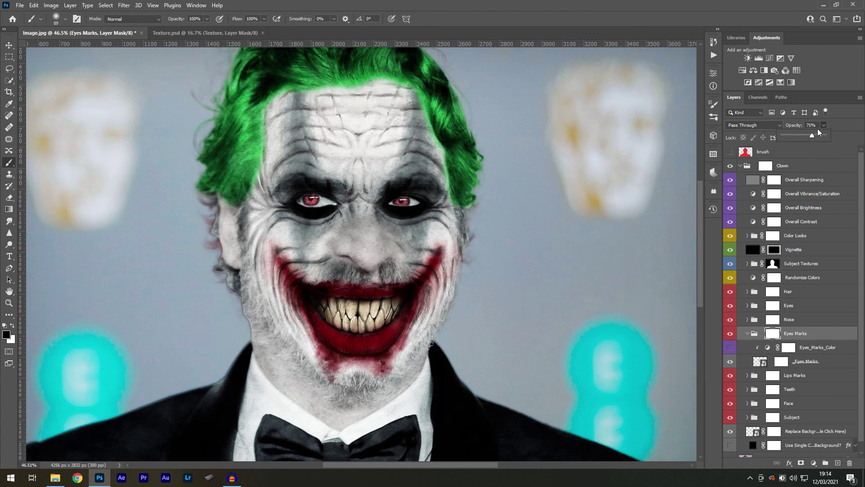
{"action": "left_click", "coordinate": [851, 118]}
{"action": "left_click", "coordinate": [748, 333]}
{"action": "key", "text": "v"}
{"action": "key", "text": "ctrl+0"}
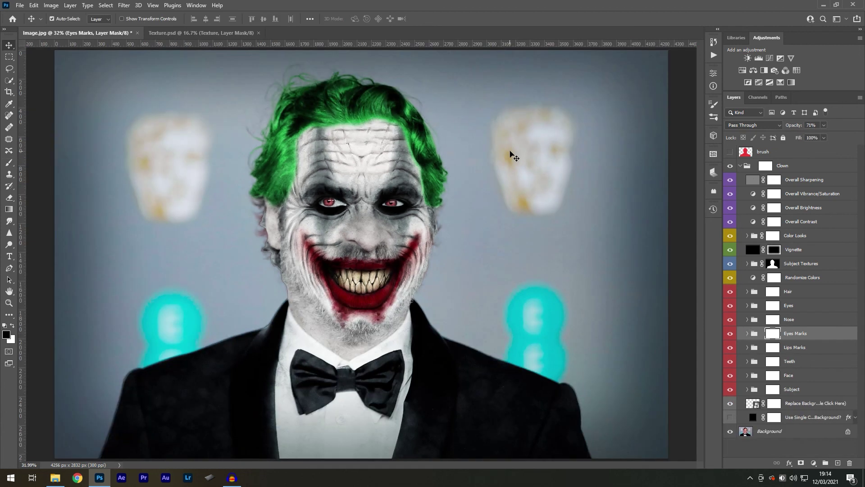